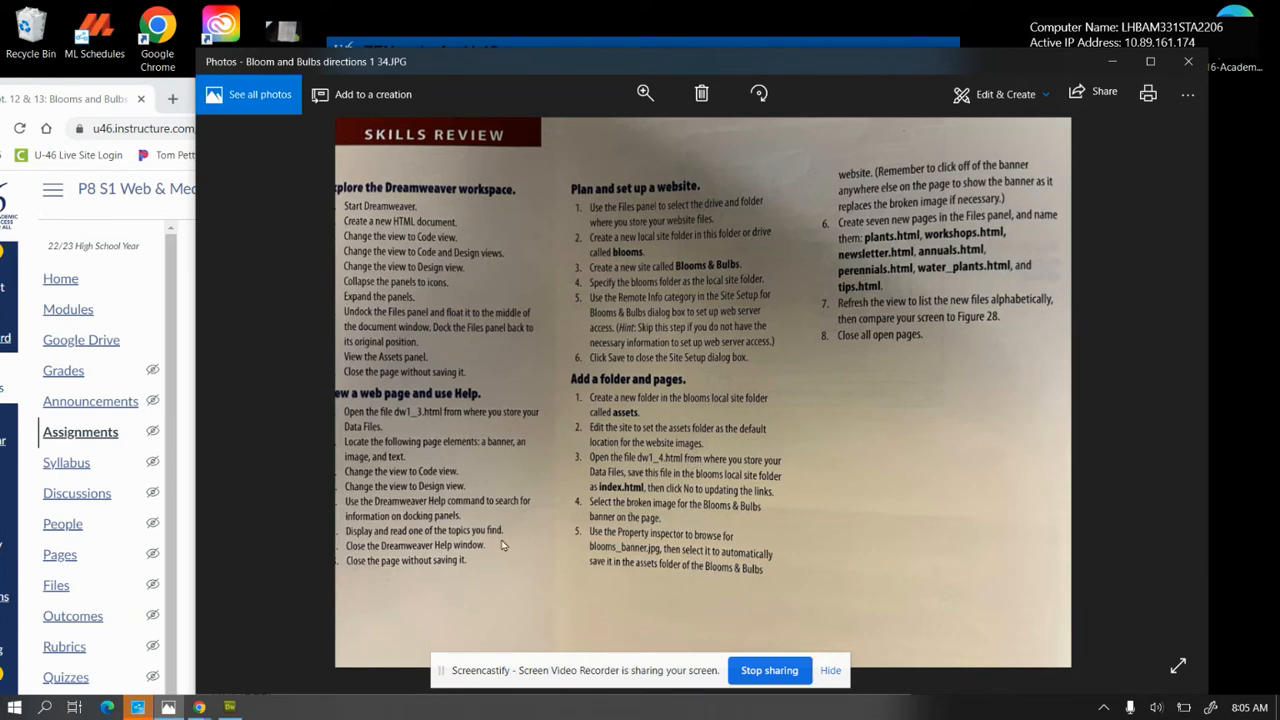
Step: Switch to Dreamweaver and start saving dw1_4.html under another name, with the blooms folder on the personal StaffHome drive (G:) as destination
click(232, 708)
click(232, 709)
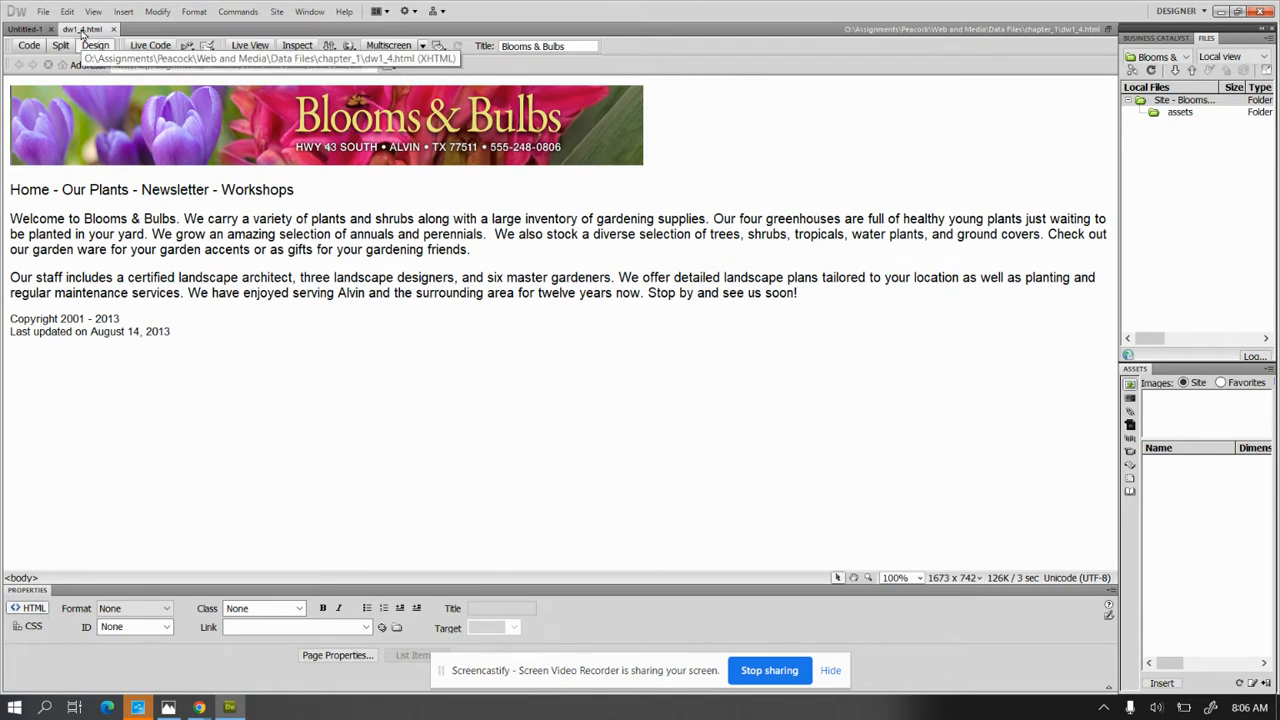
click(44, 11)
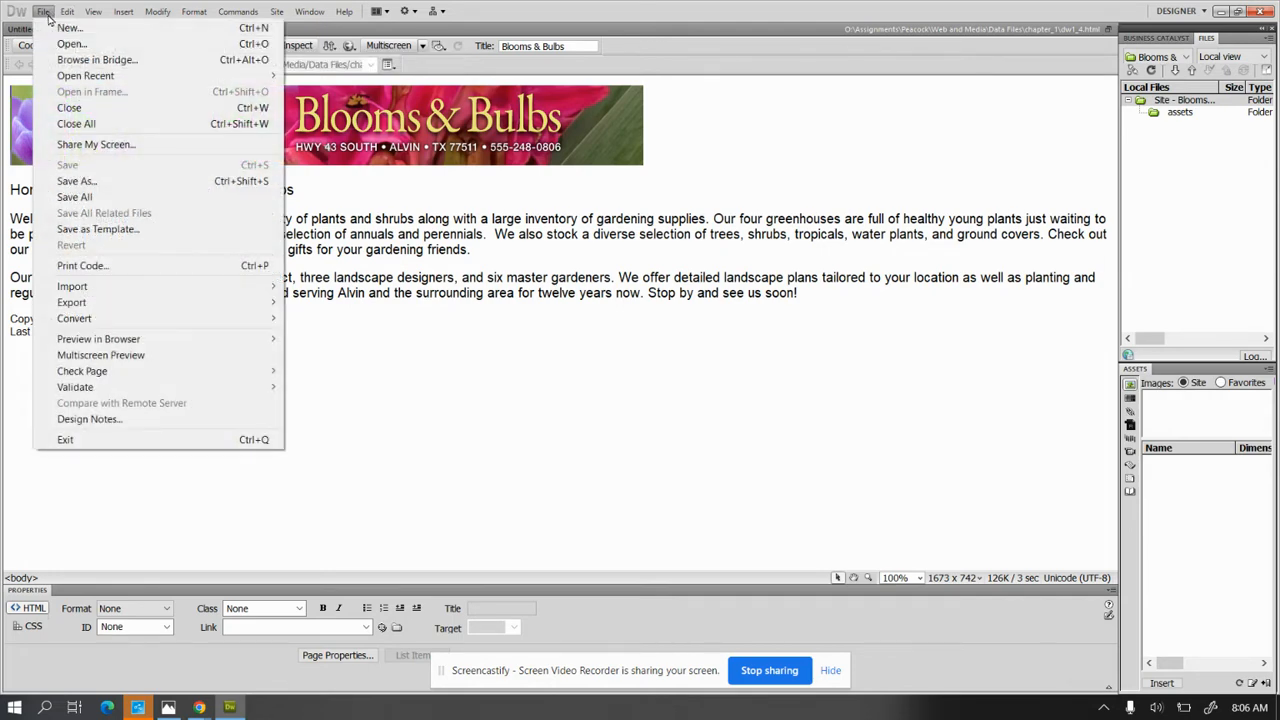
click(71, 182)
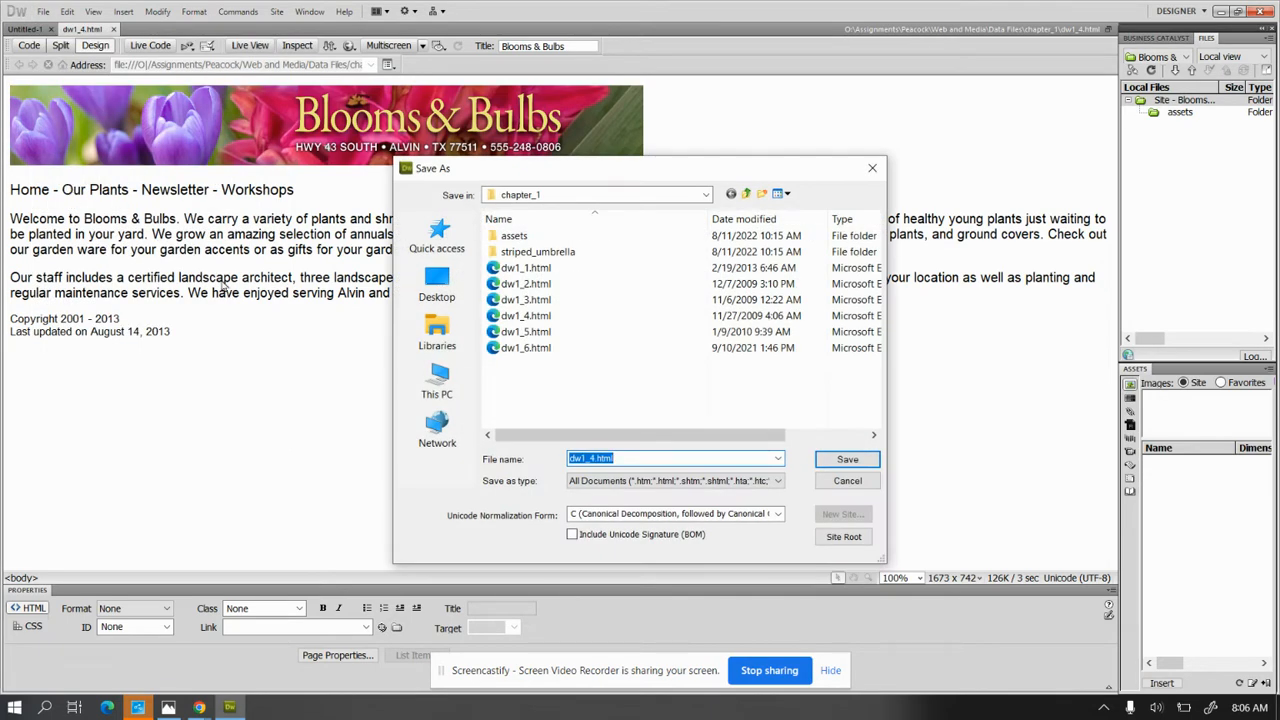
click(437, 380)
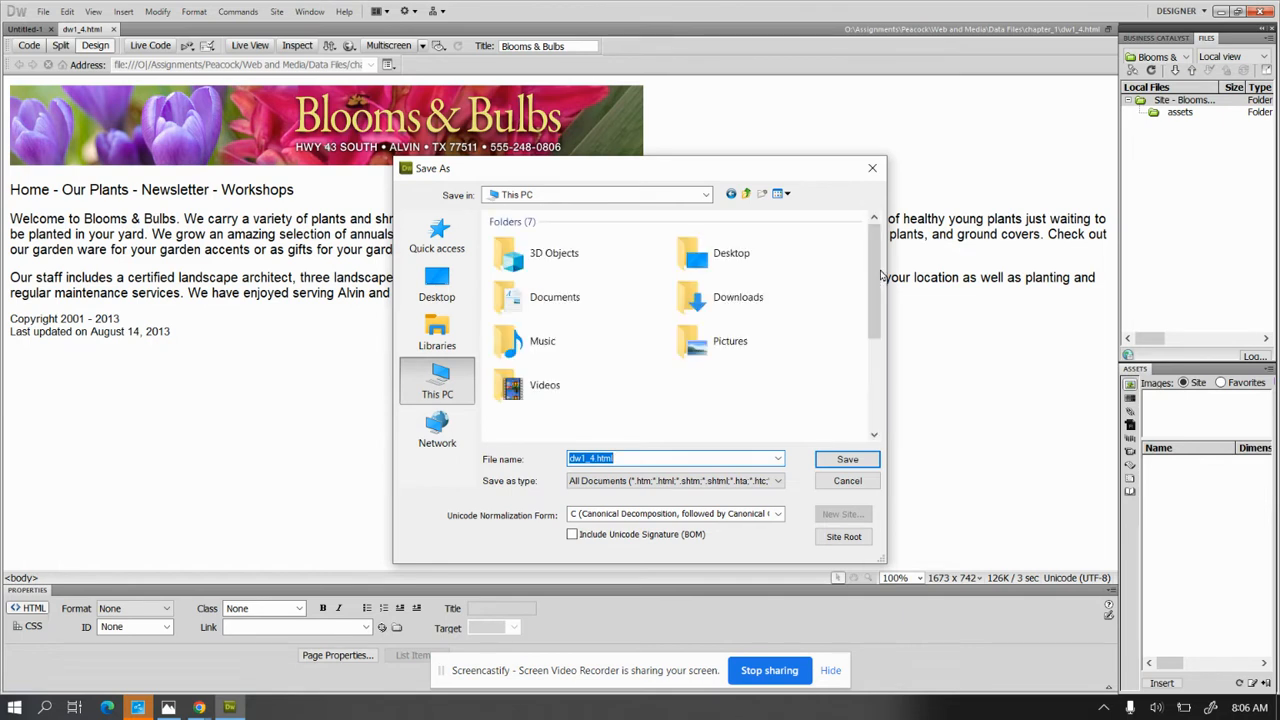
drag(877, 266, 838, 340)
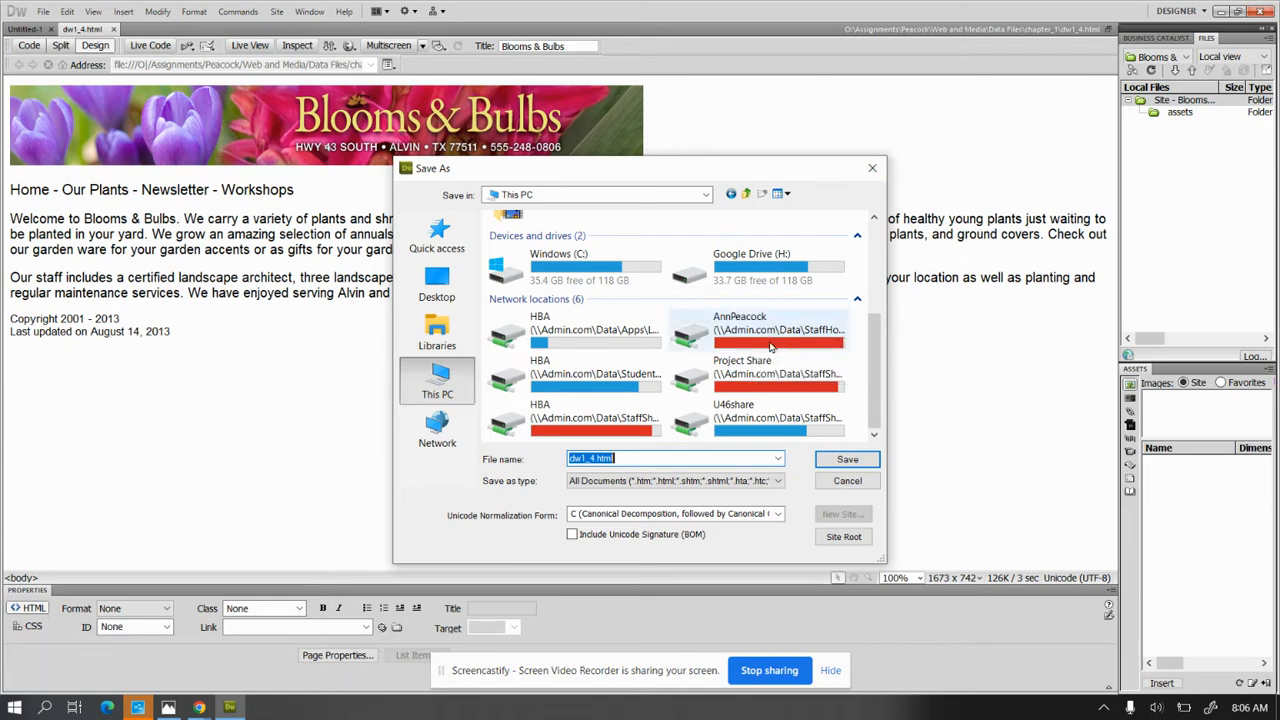
double_click(770, 340)
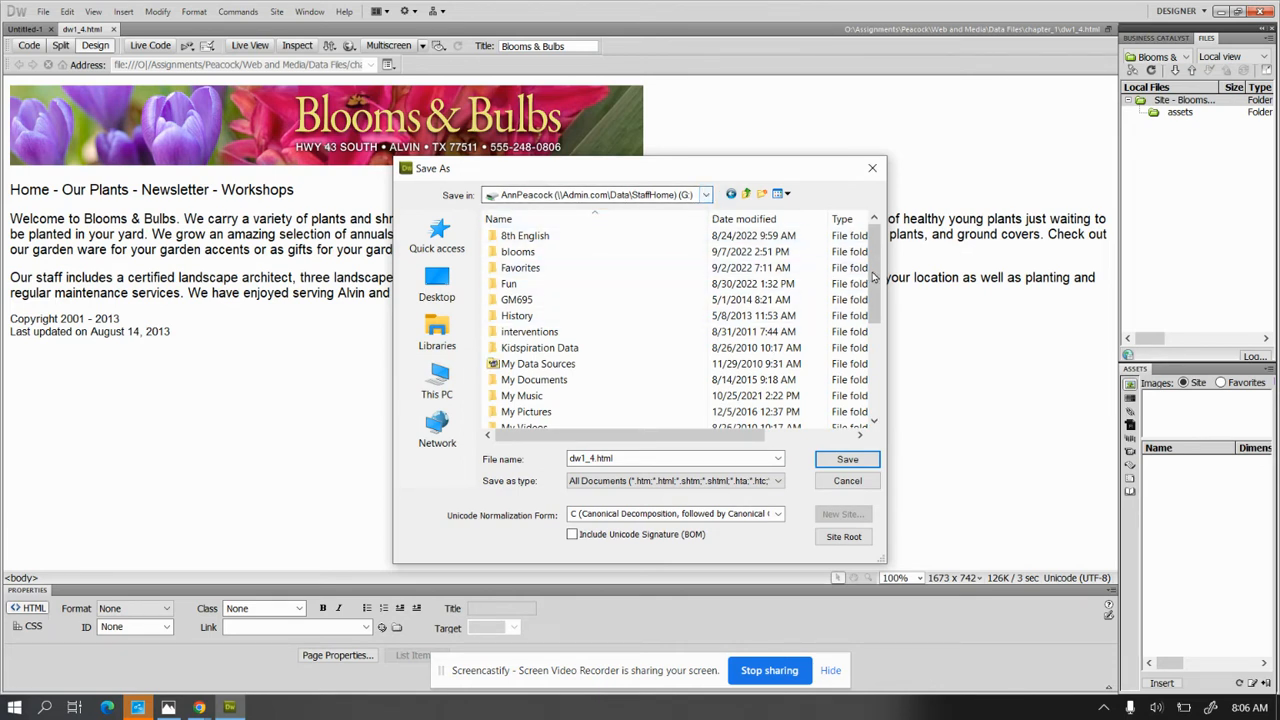
mouse_move(875, 282)
mouse_down()
mouse_move(874, 360)
mouse_move(866, 276)
mouse_up()
double_click(533, 255)
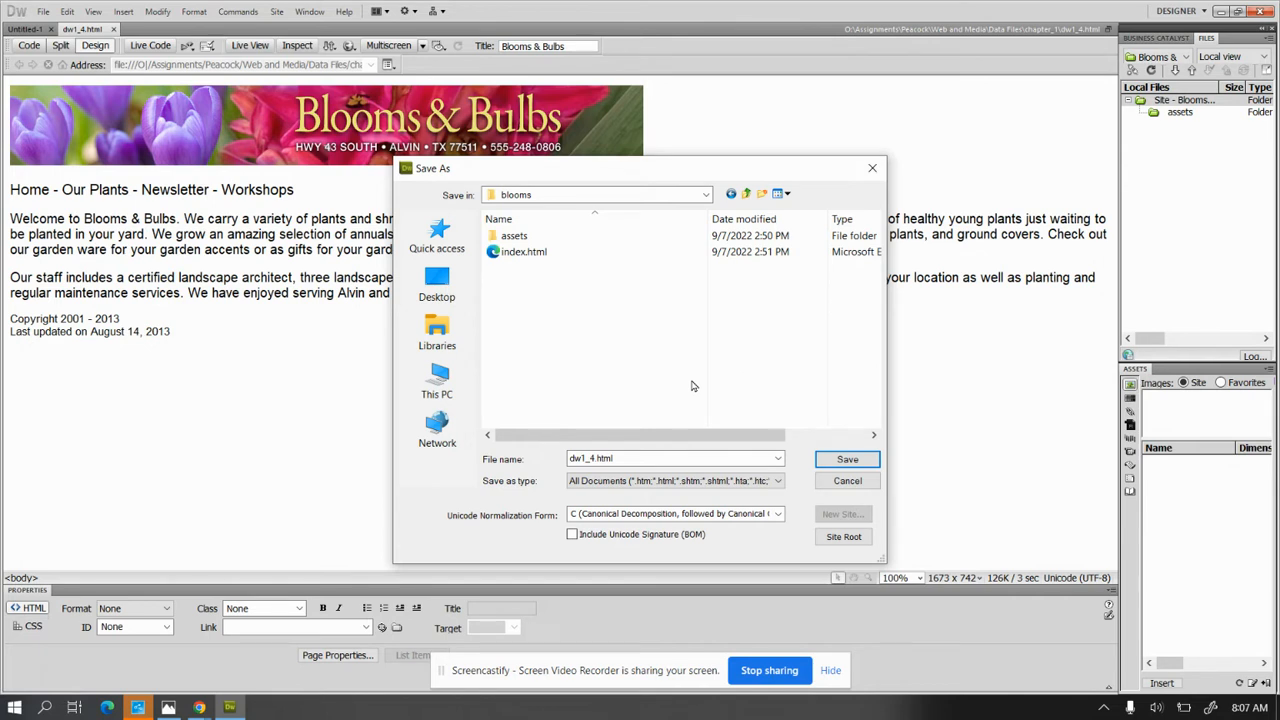
Step: Save the page as index.html in the blooms folder, overwriting the existing file and declining to update links
double_click(600, 458)
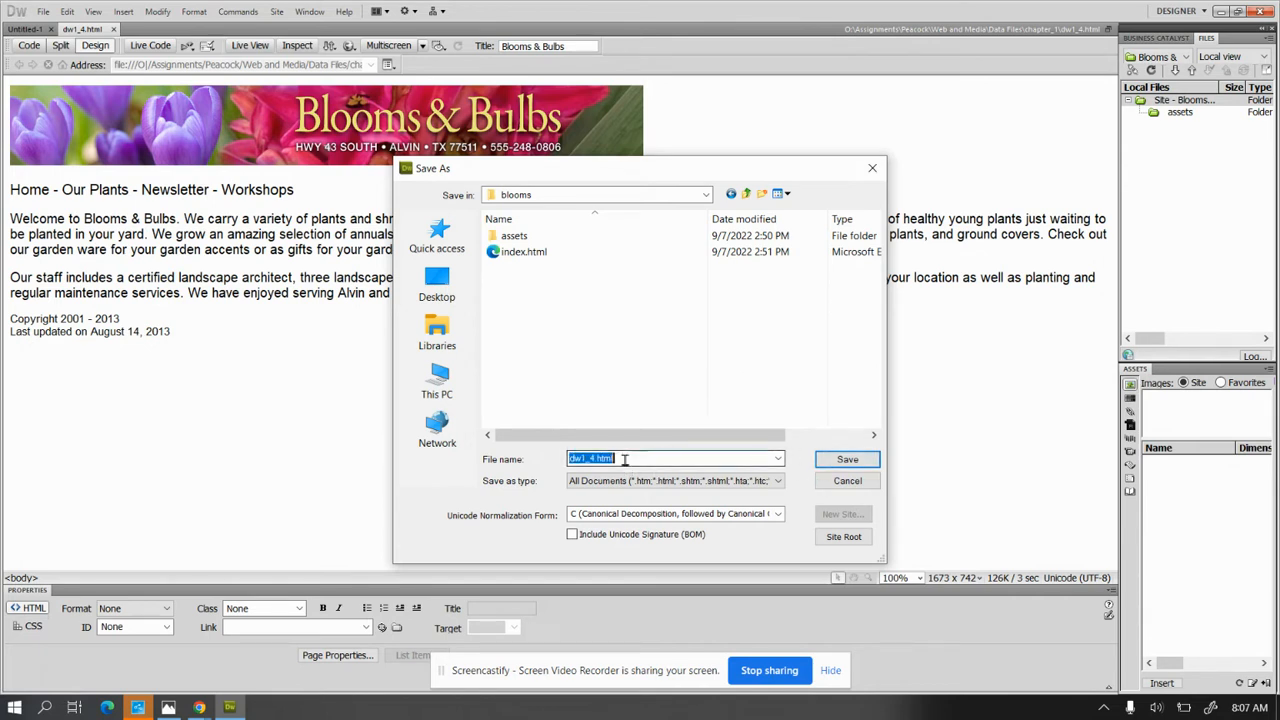
text(ind)
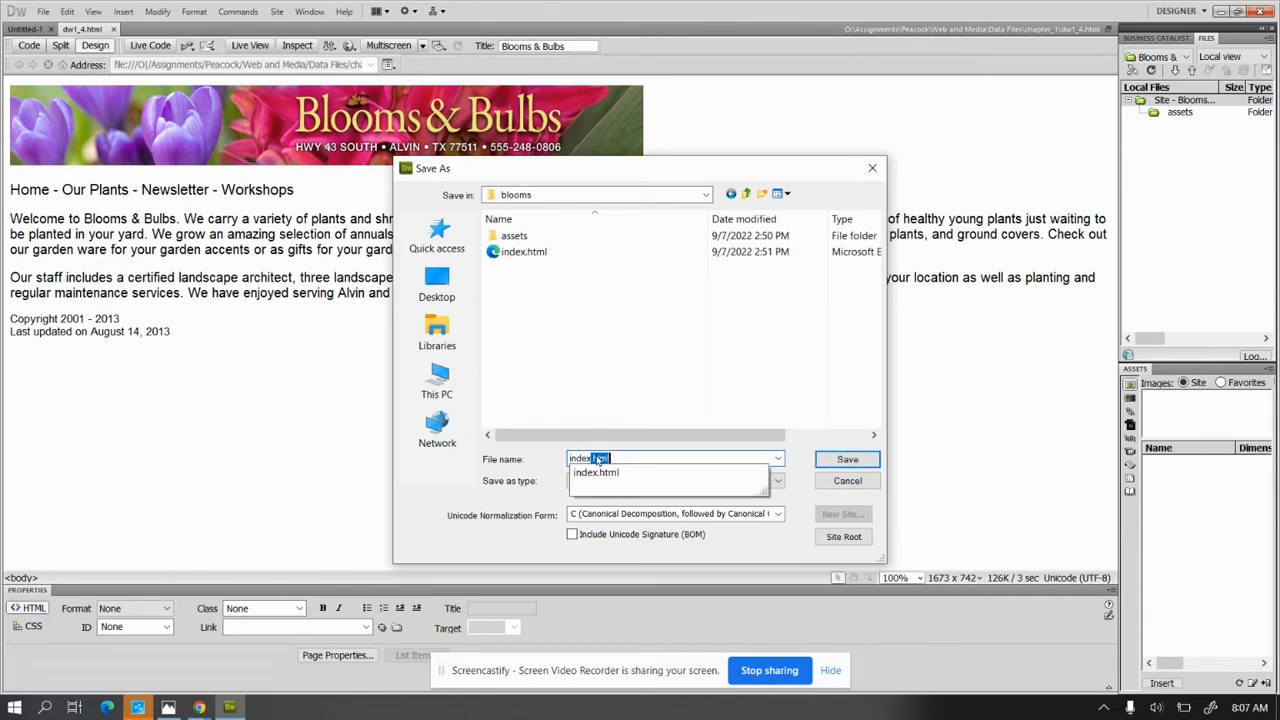
text(ex)
key(BackSpace)
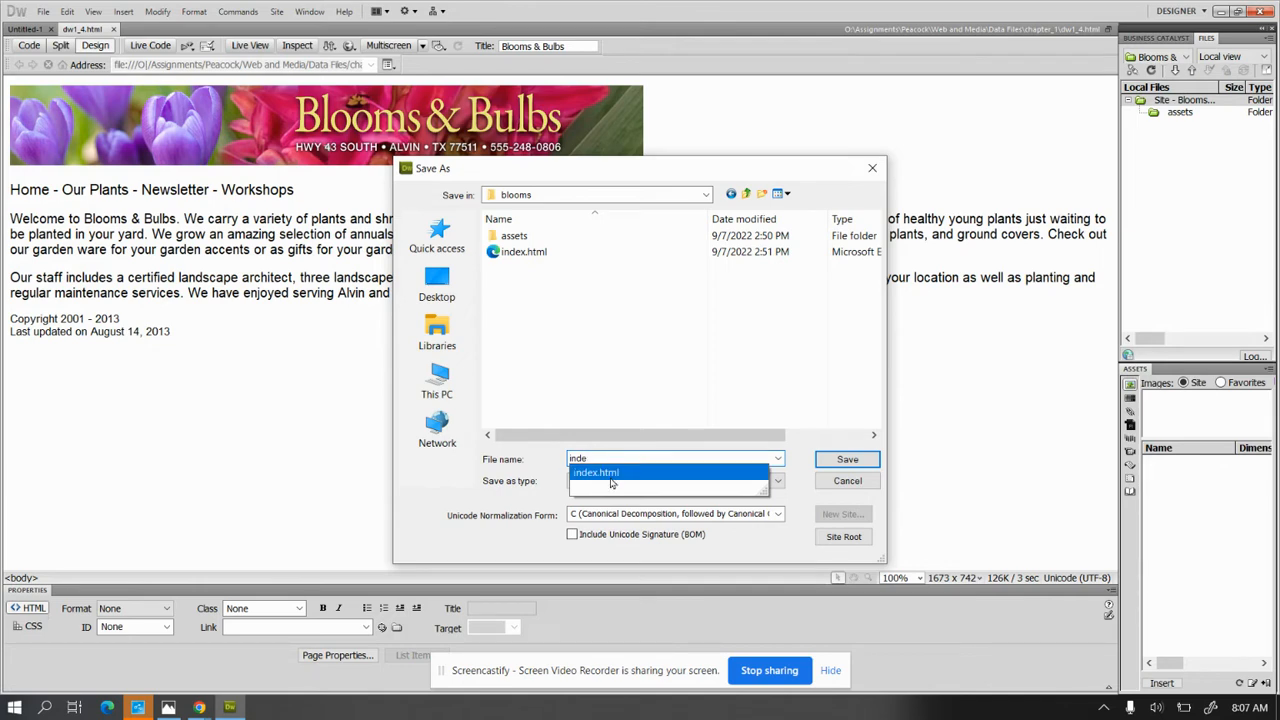
click(612, 483)
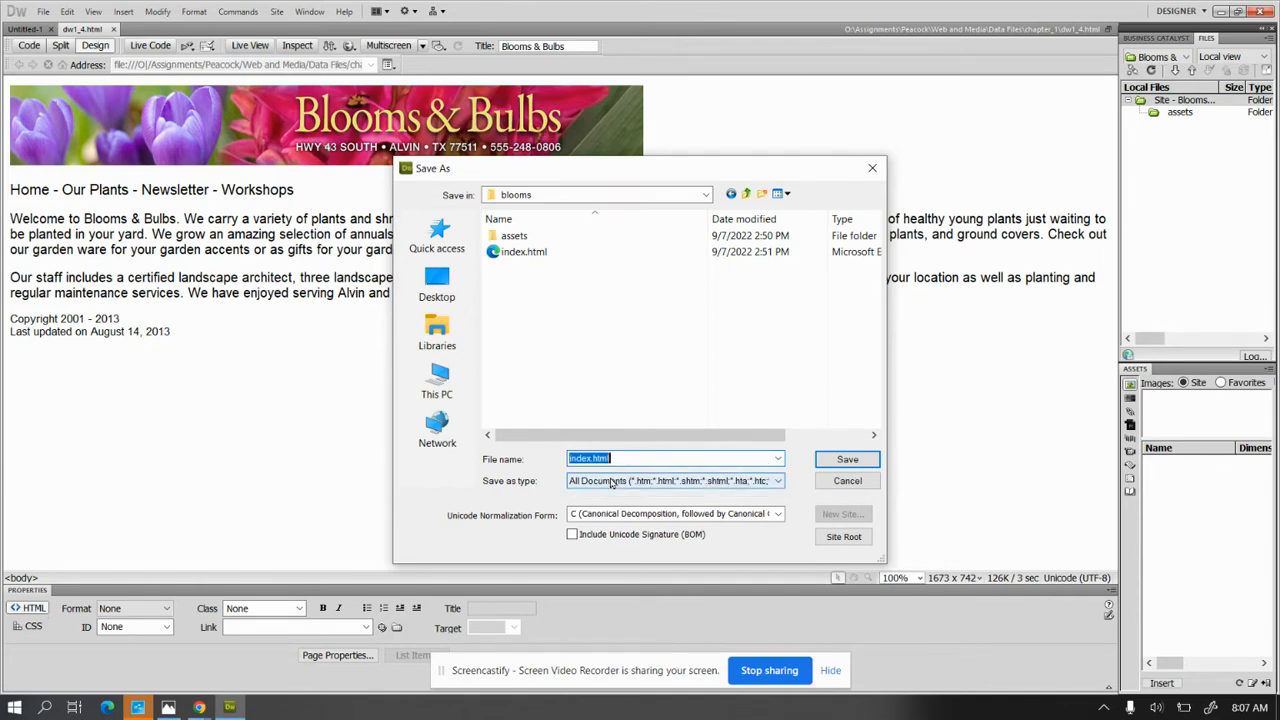
click(848, 460)
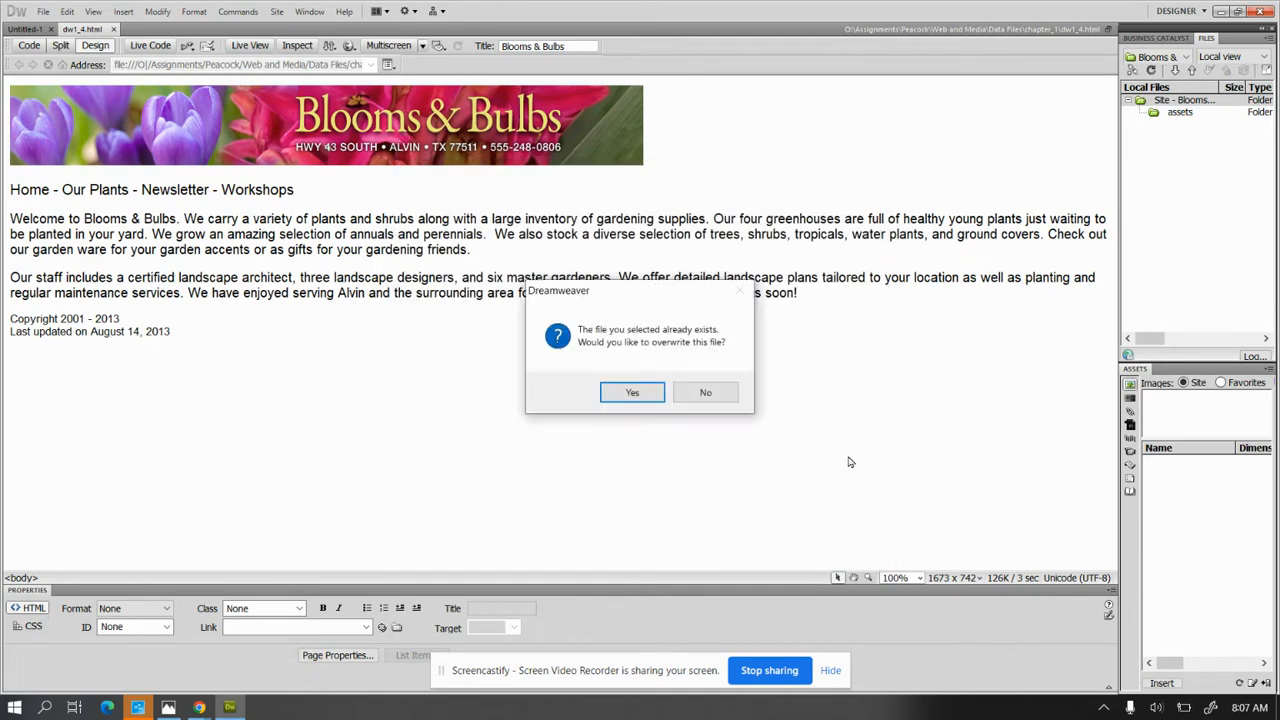
click(645, 393)
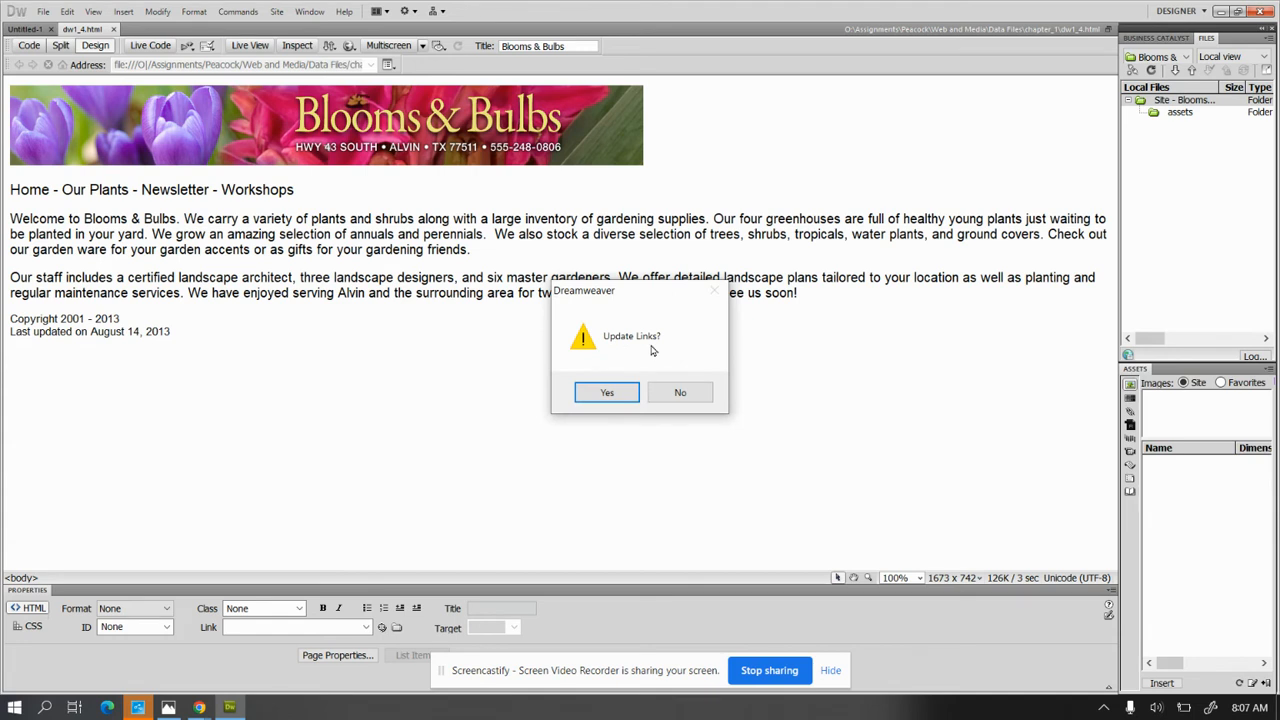
click(680, 395)
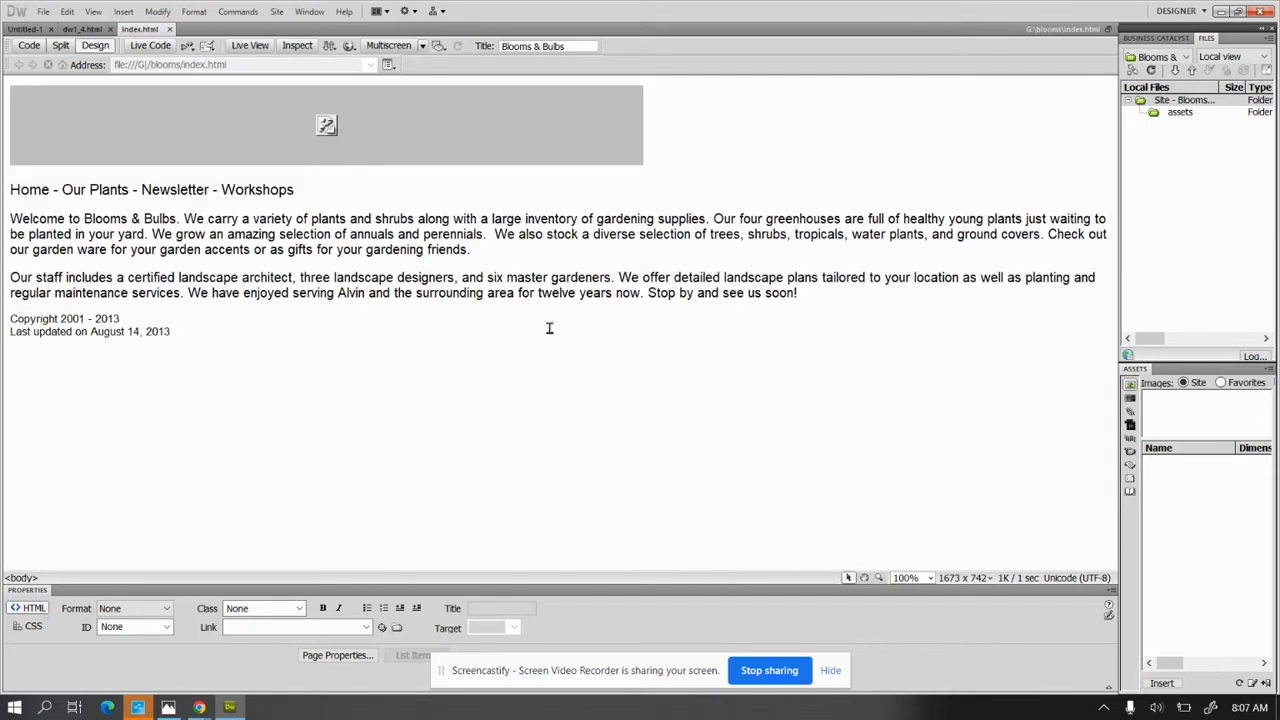
Step: Select the broken Blooms & Bulbs banner image and open the file browser for its image source
click(420, 146)
right_click(421, 146)
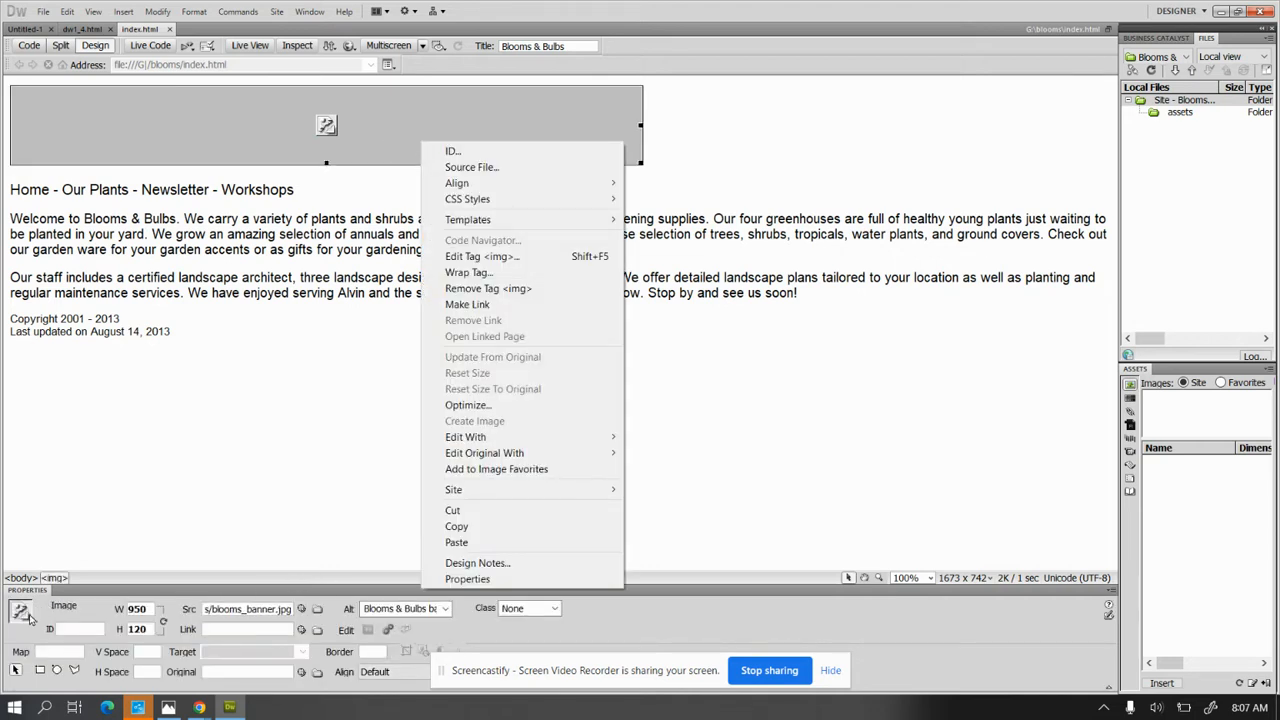
click(317, 610)
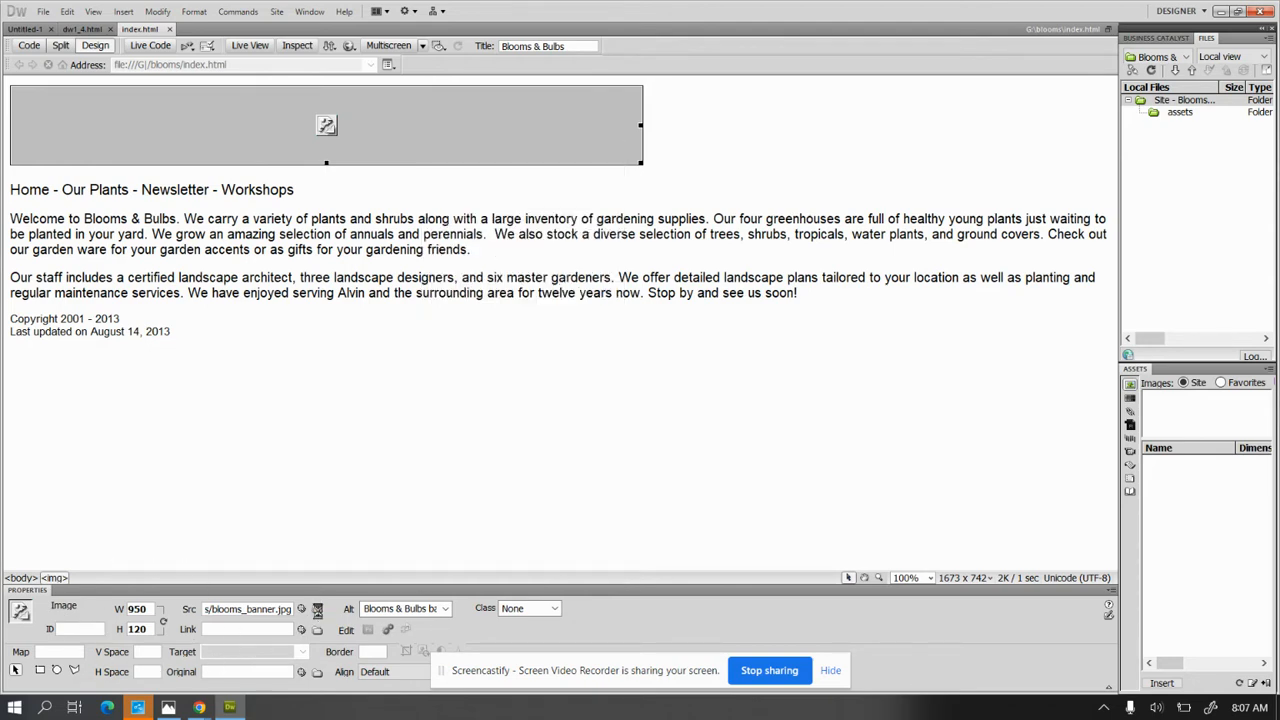
click(317, 610)
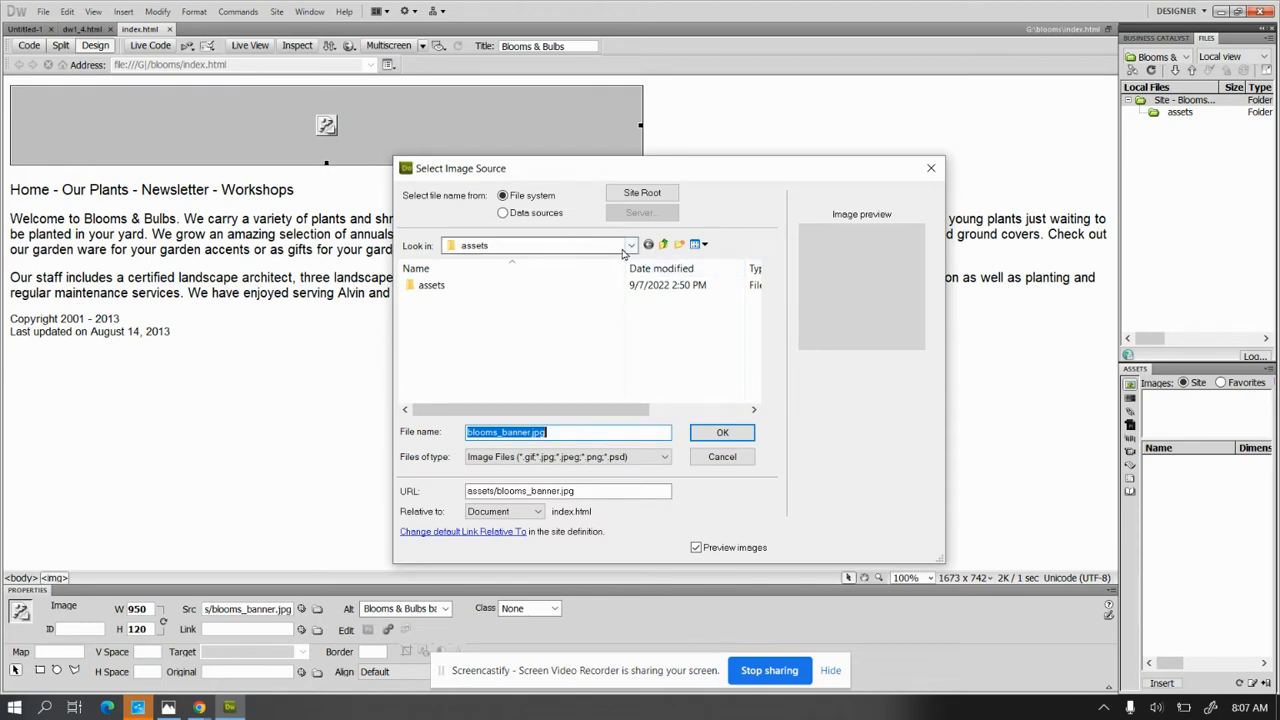
click(626, 247)
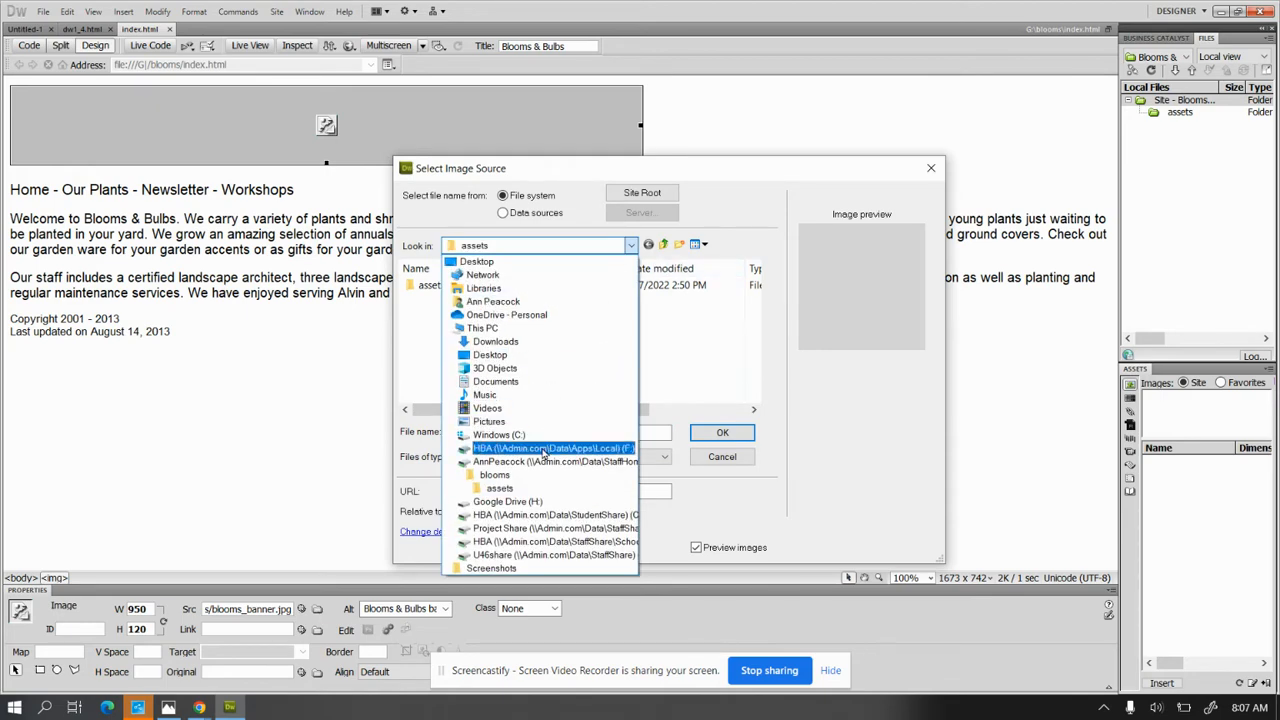
click(541, 461)
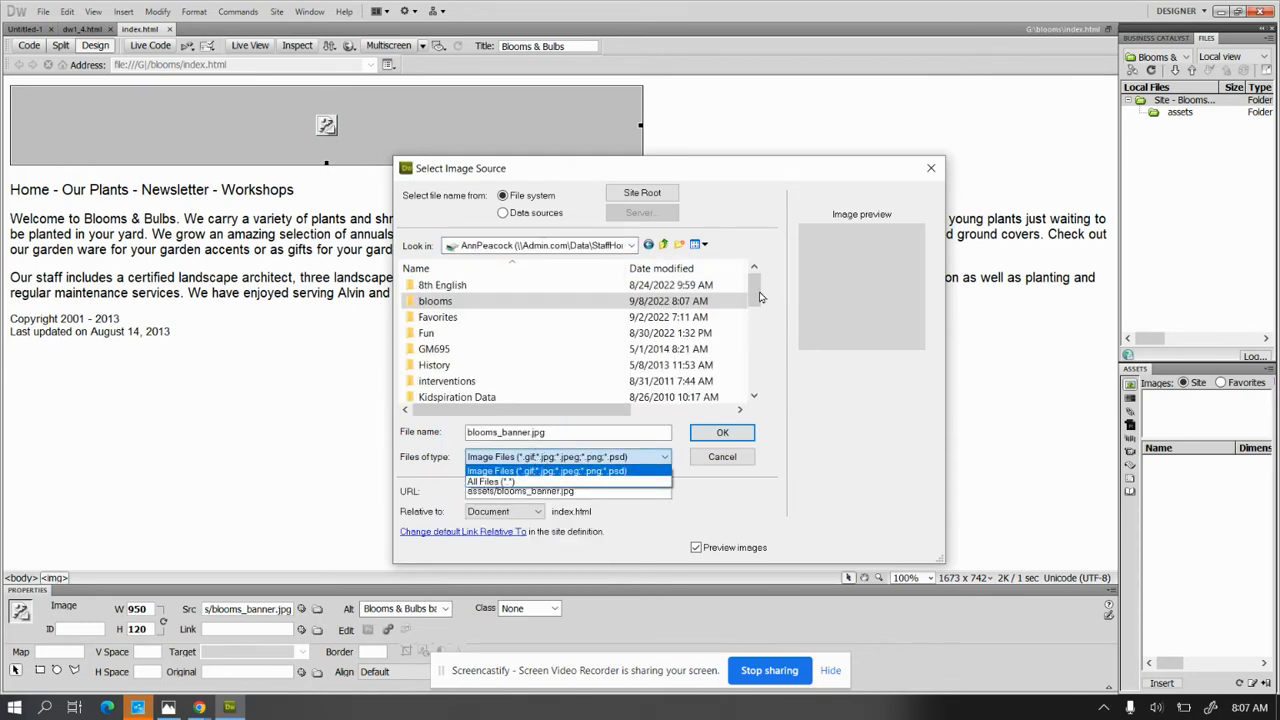
click(756, 299)
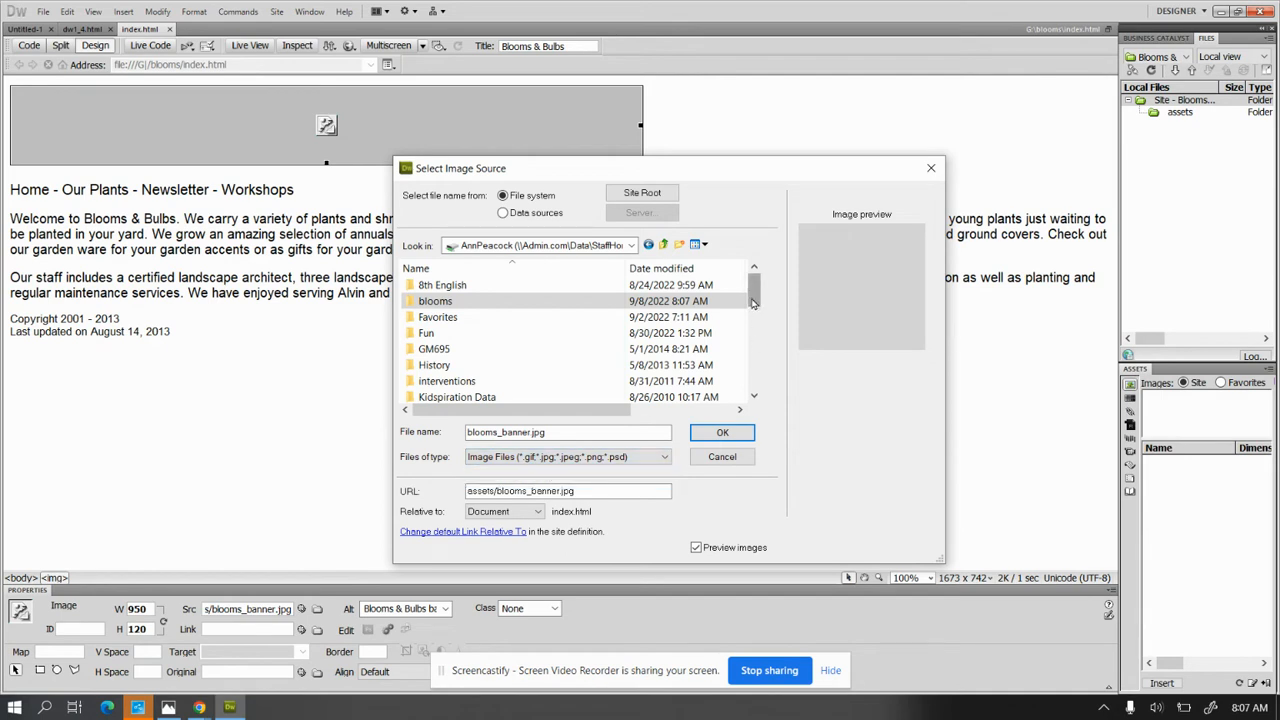
mouse_move(754, 303)
mouse_down()
mouse_move(754, 333)
mouse_move(754, 313)
mouse_up()
Step: Set the banner source to blooms_banner.jpg from Web and Media/Data Files/assets in the teacher's Assignments folder on the StudentShare drive
click(633, 245)
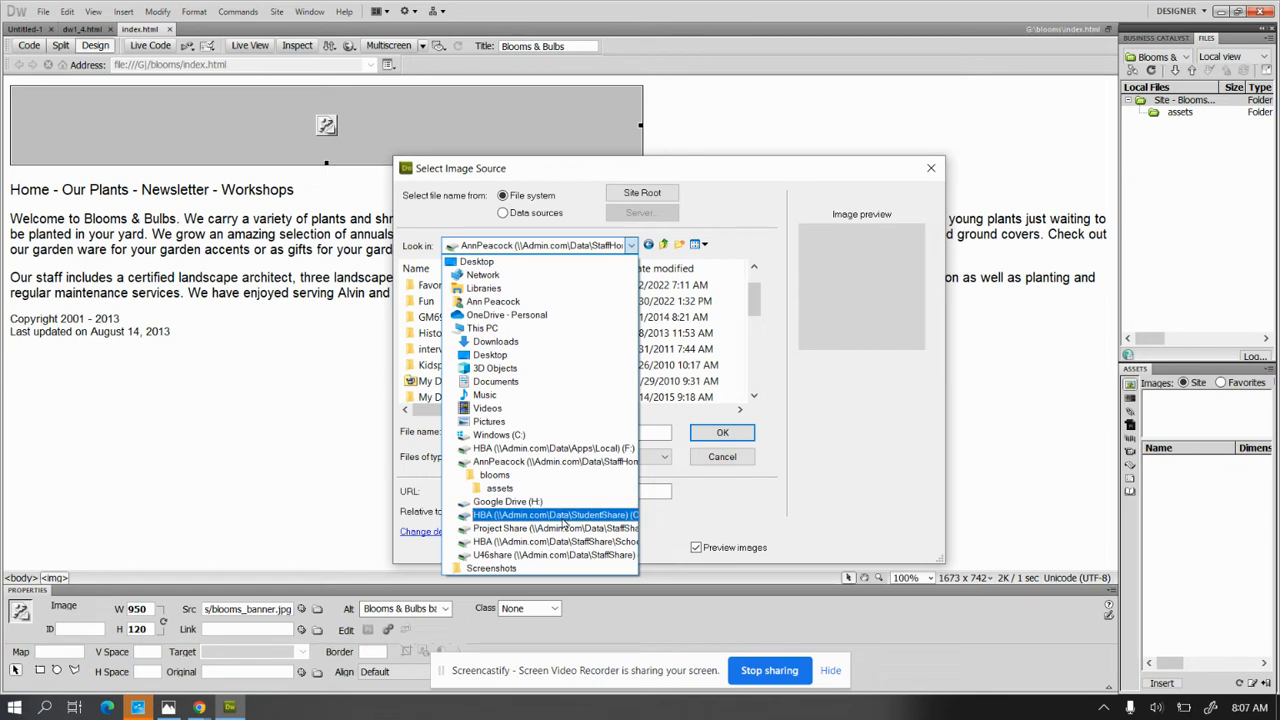
click(560, 515)
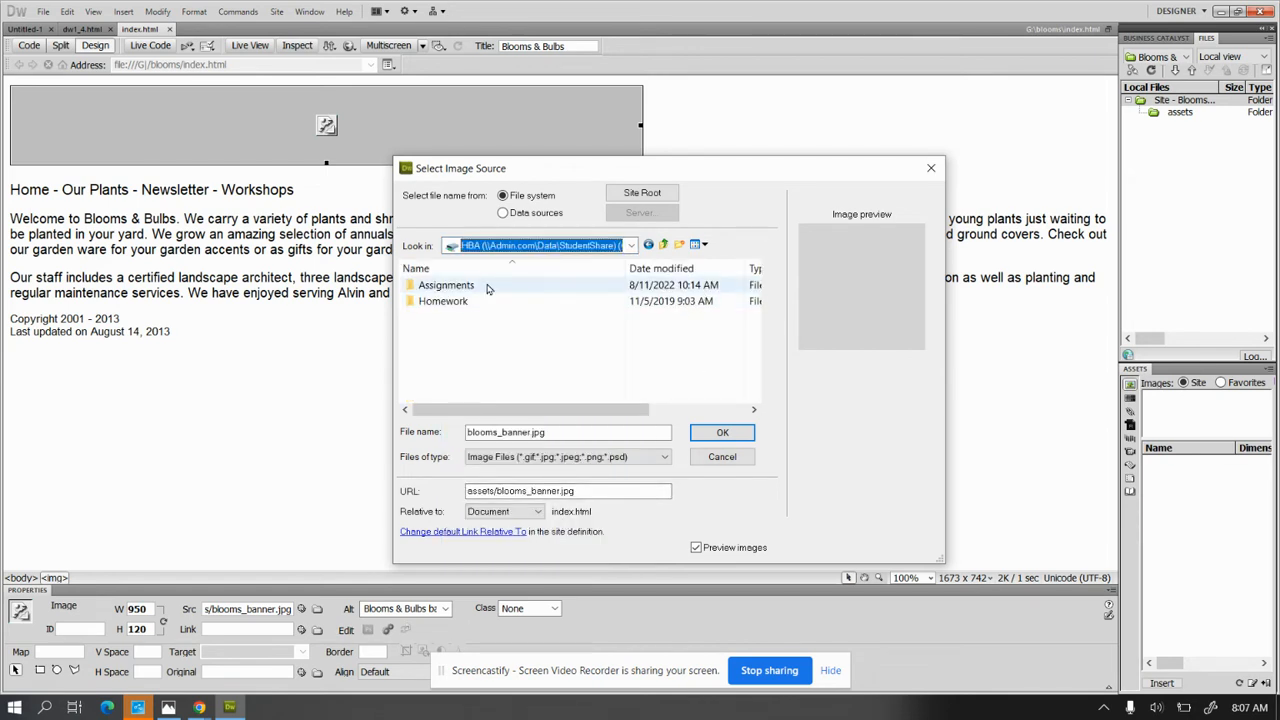
double_click(446, 285)
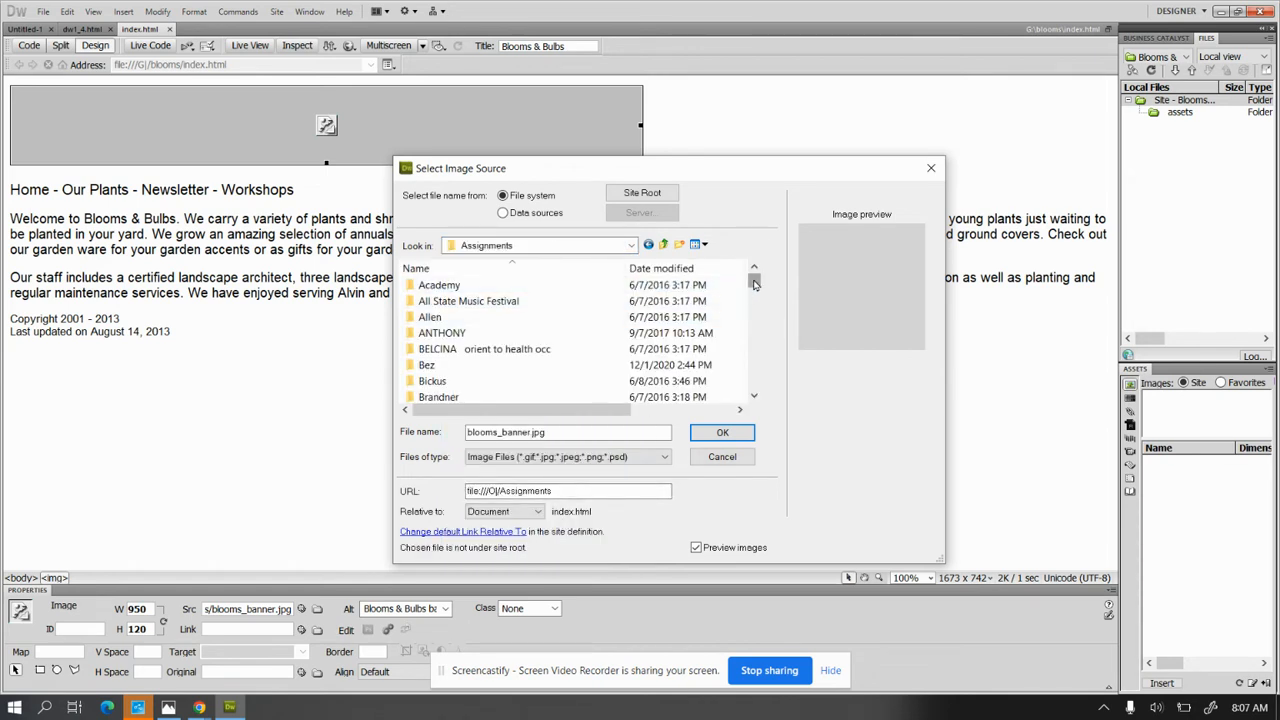
drag(755, 284, 757, 354)
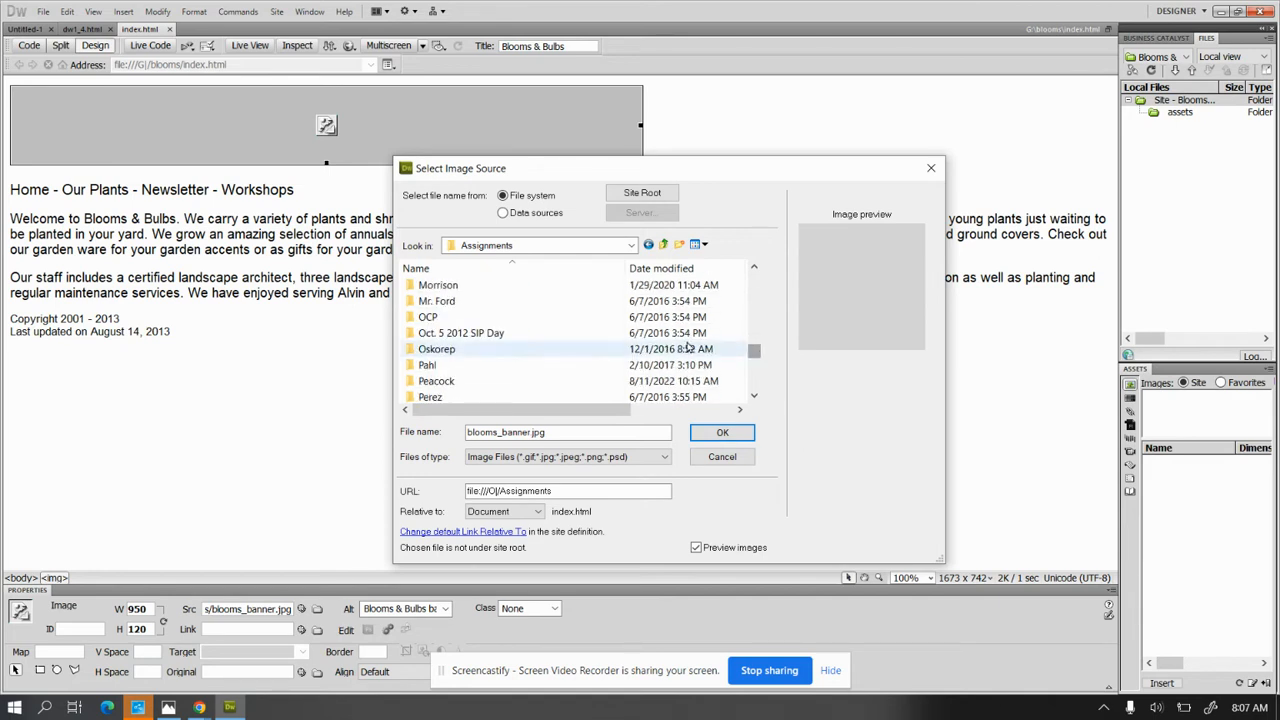
double_click(455, 381)
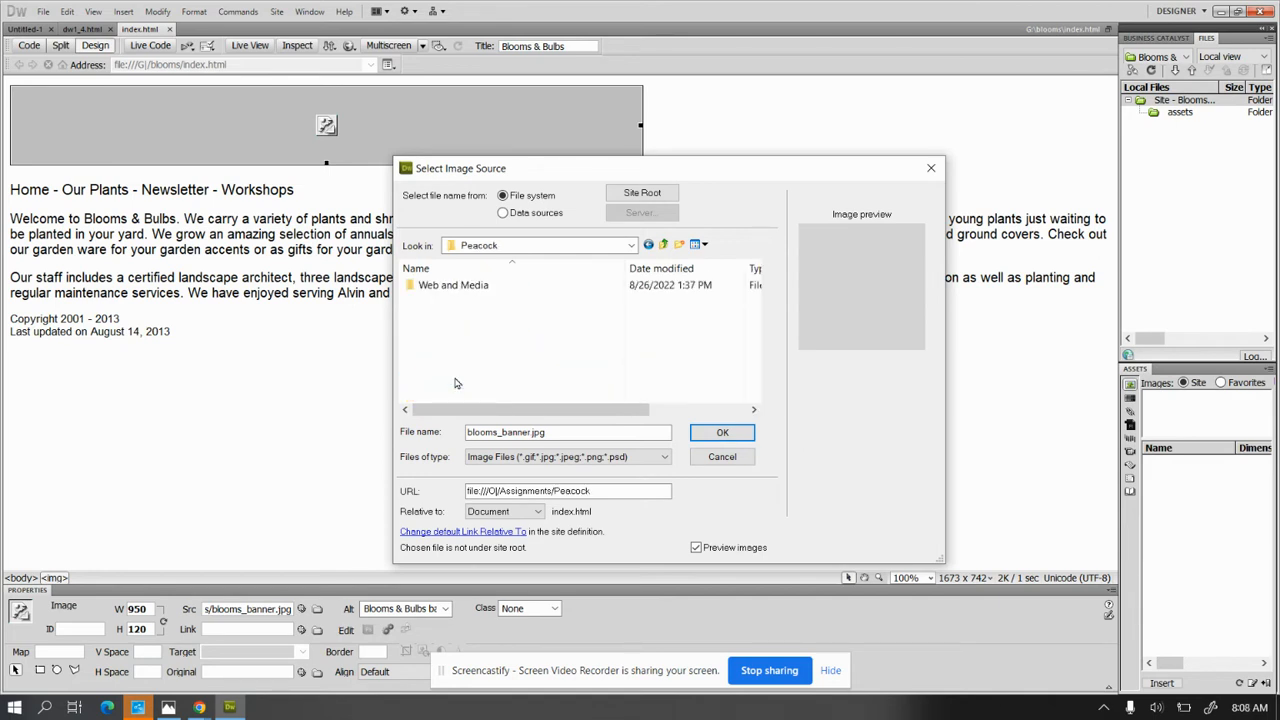
double_click(505, 288)
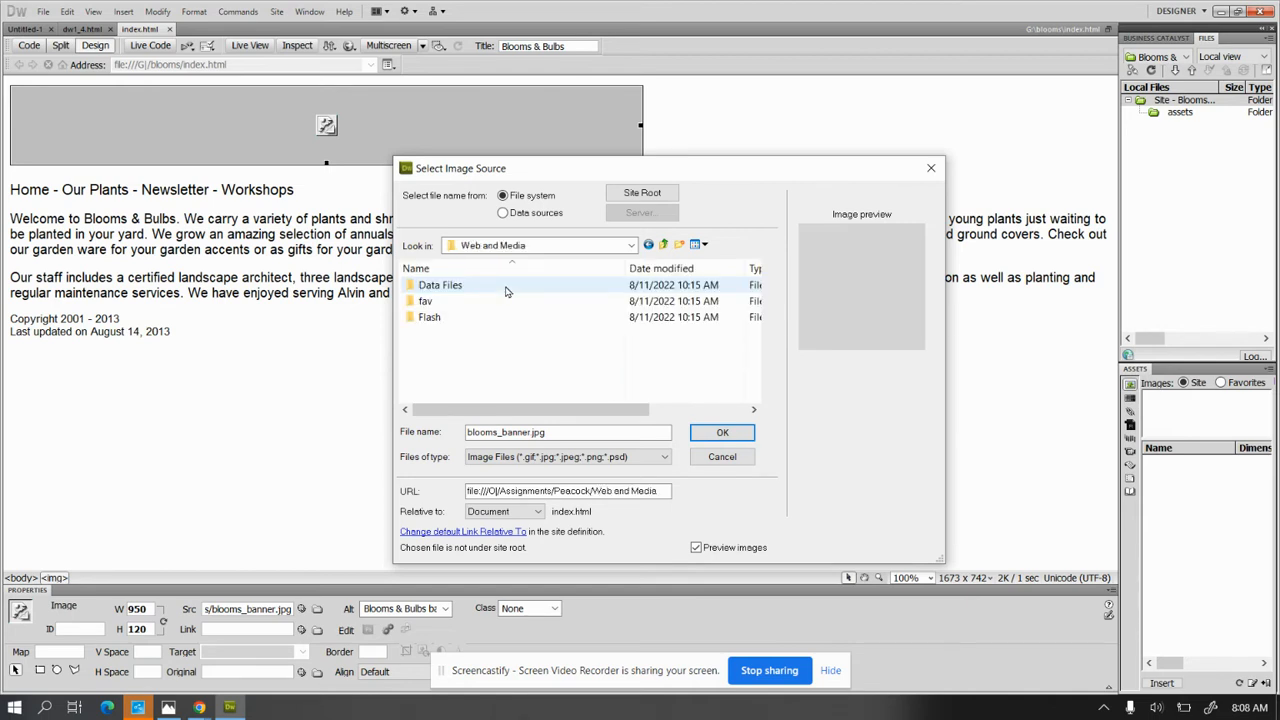
double_click(506, 288)
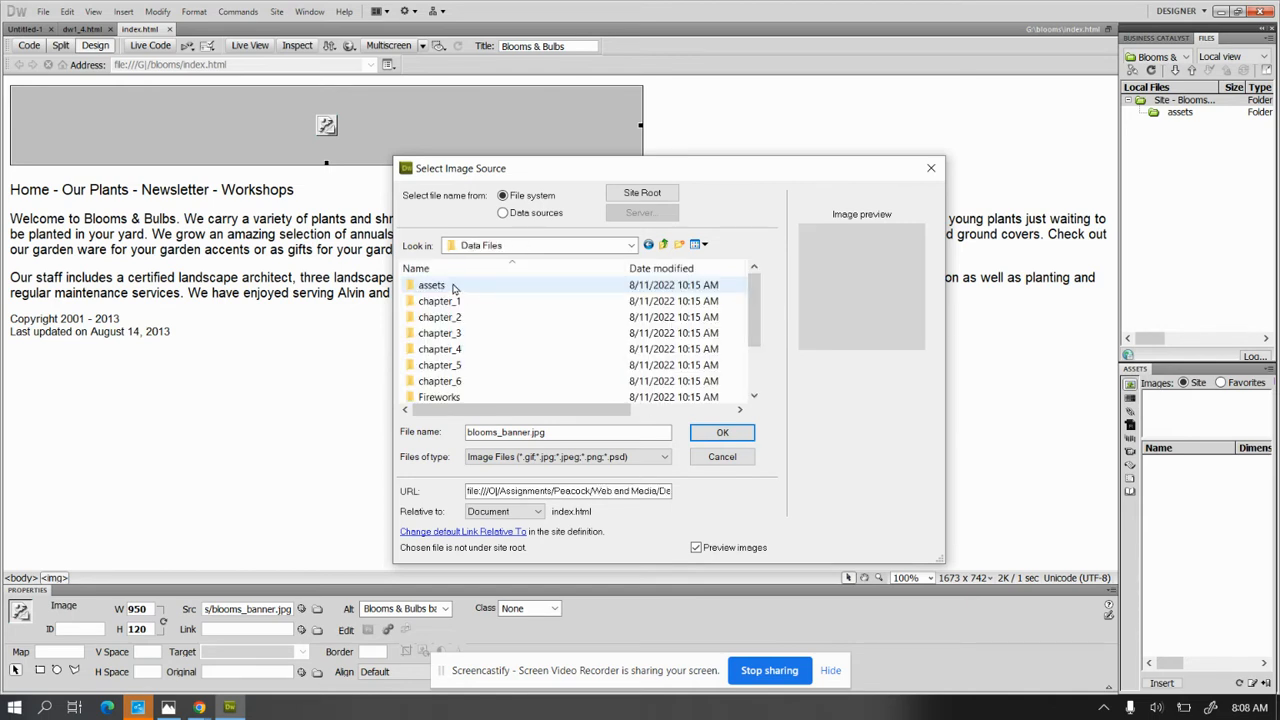
double_click(452, 287)
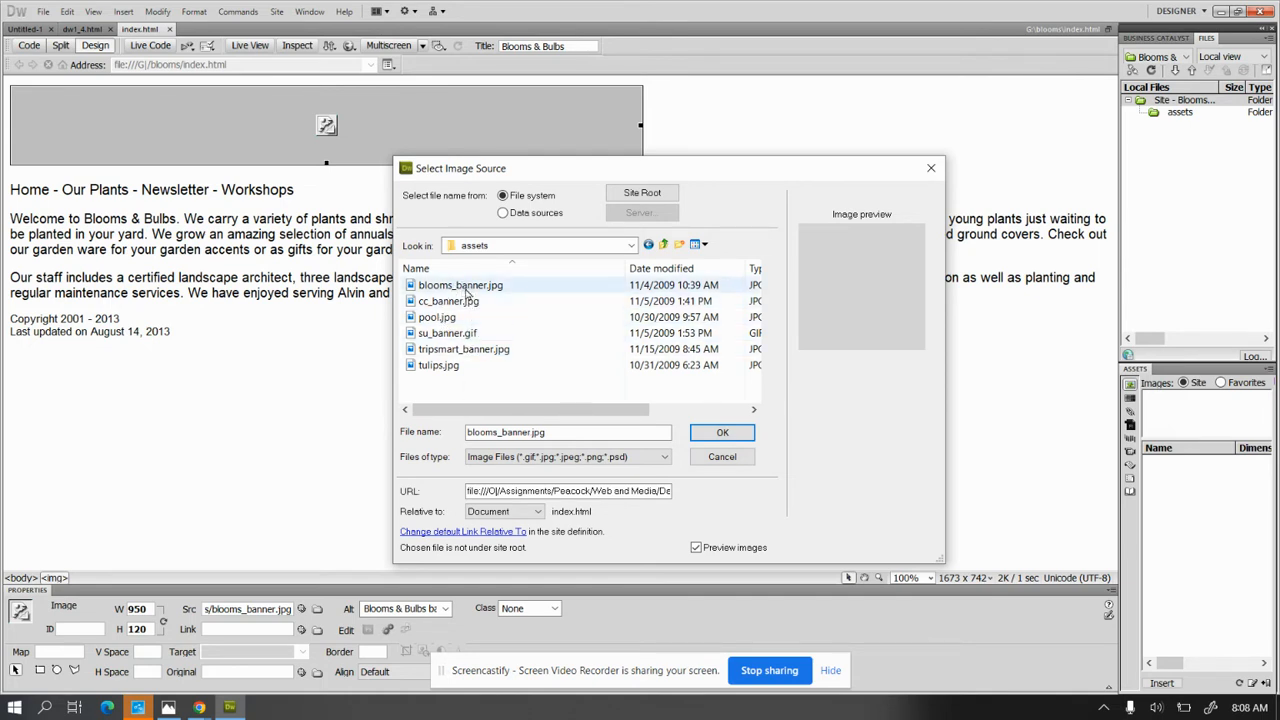
click(467, 288)
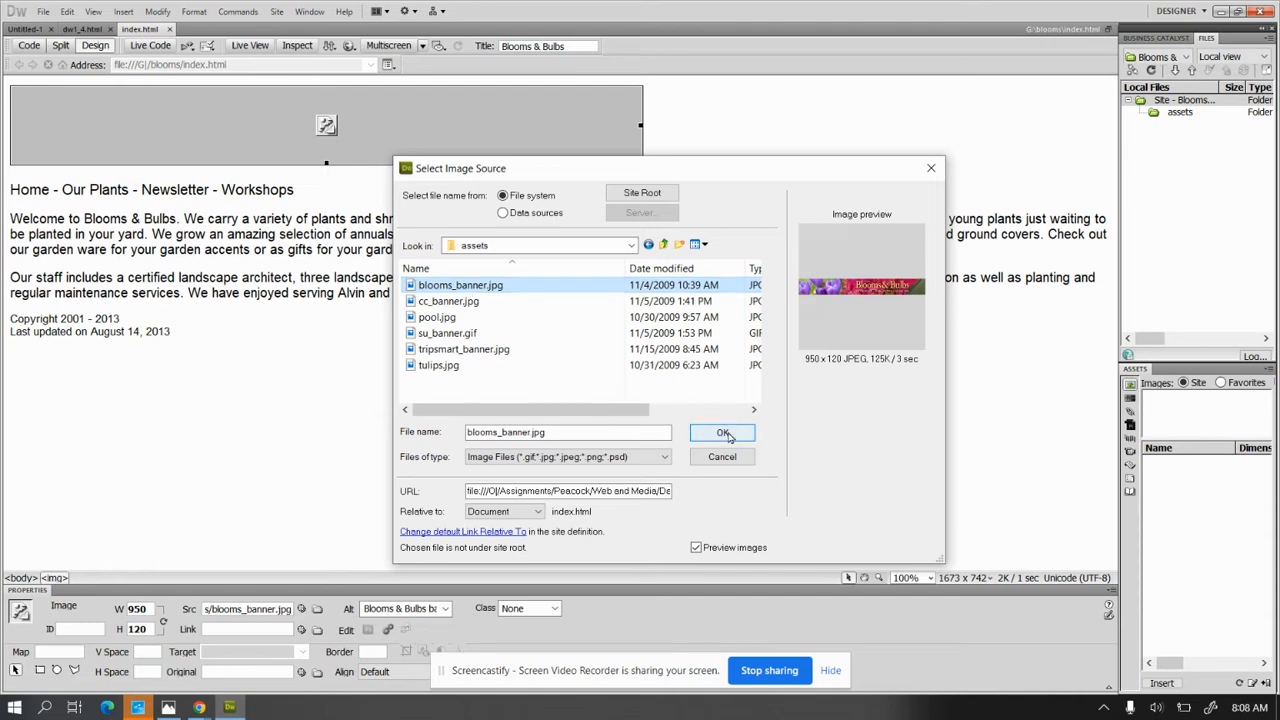
click(726, 434)
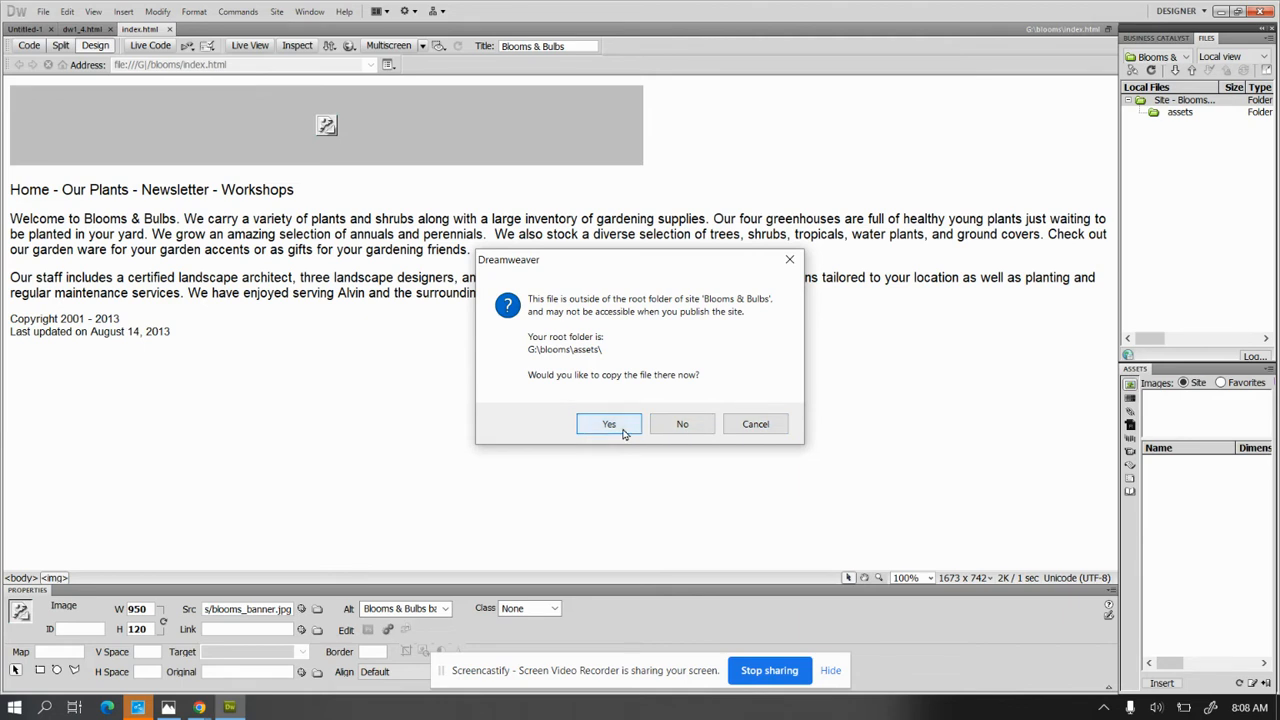
Step: Try to copy blooms_banner.jpg into the site's assets folder, cancel the copy and deselect the banner
click(609, 424)
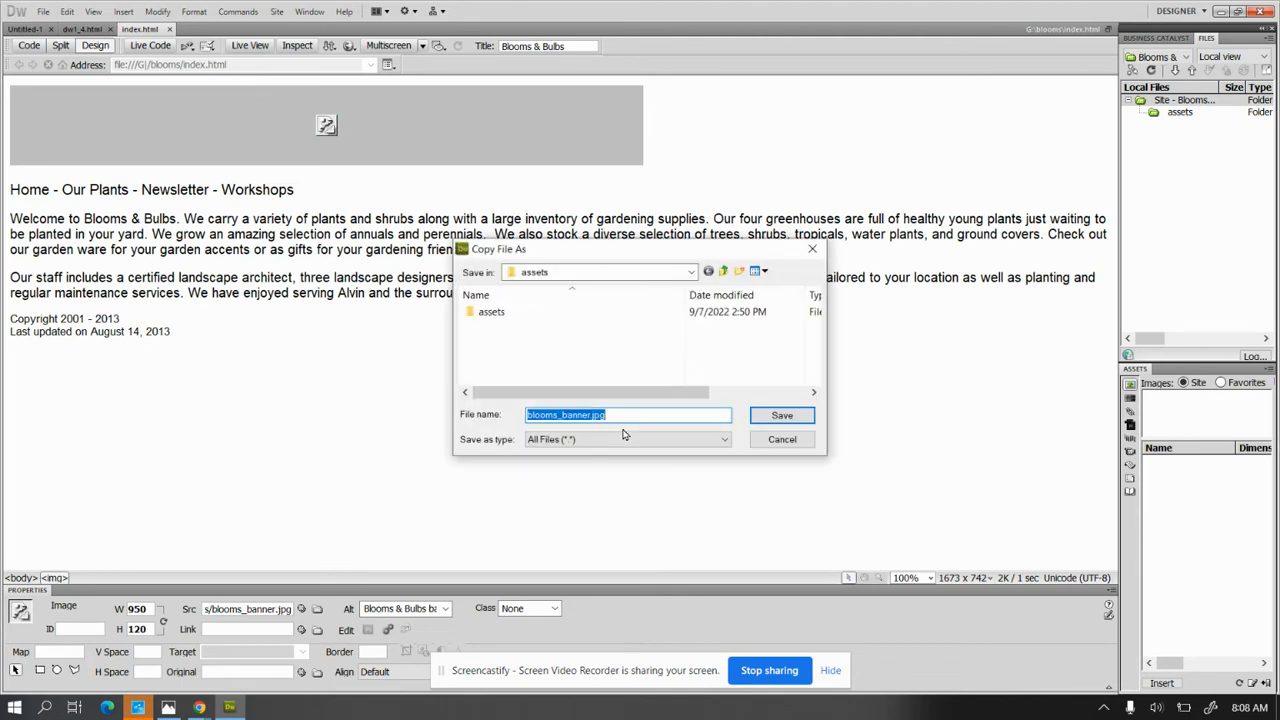
click(782, 418)
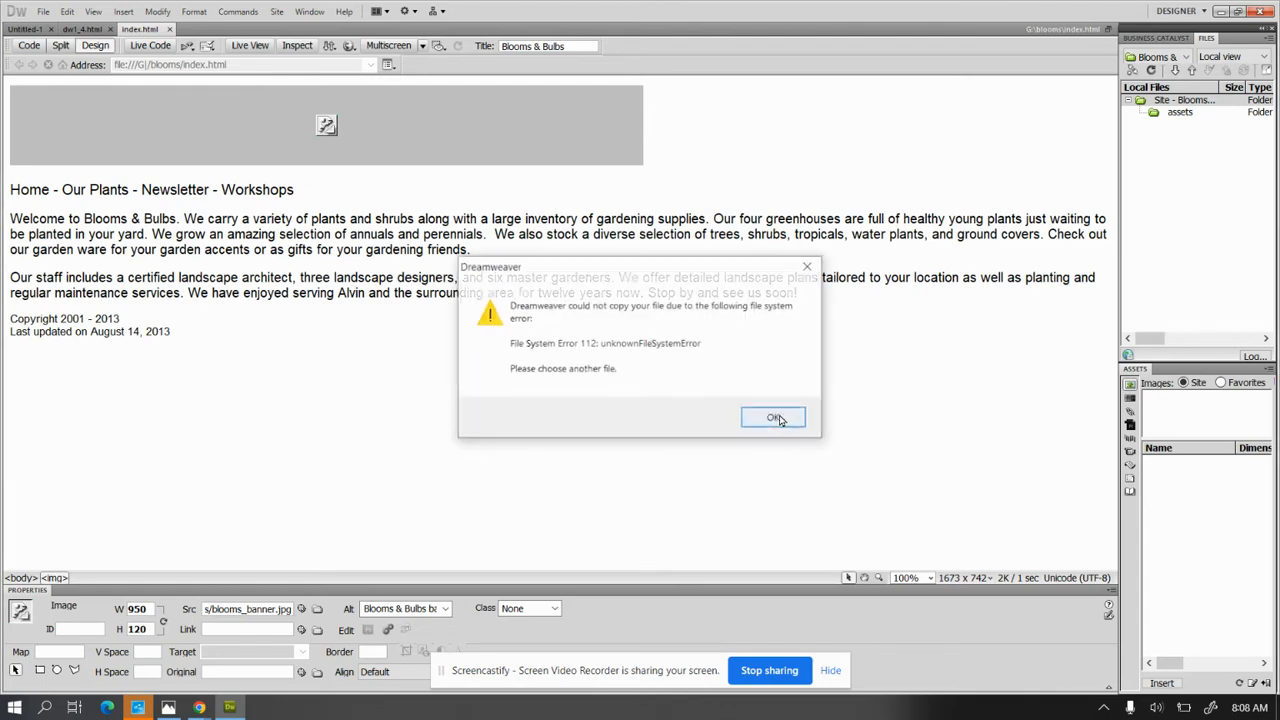
click(776, 418)
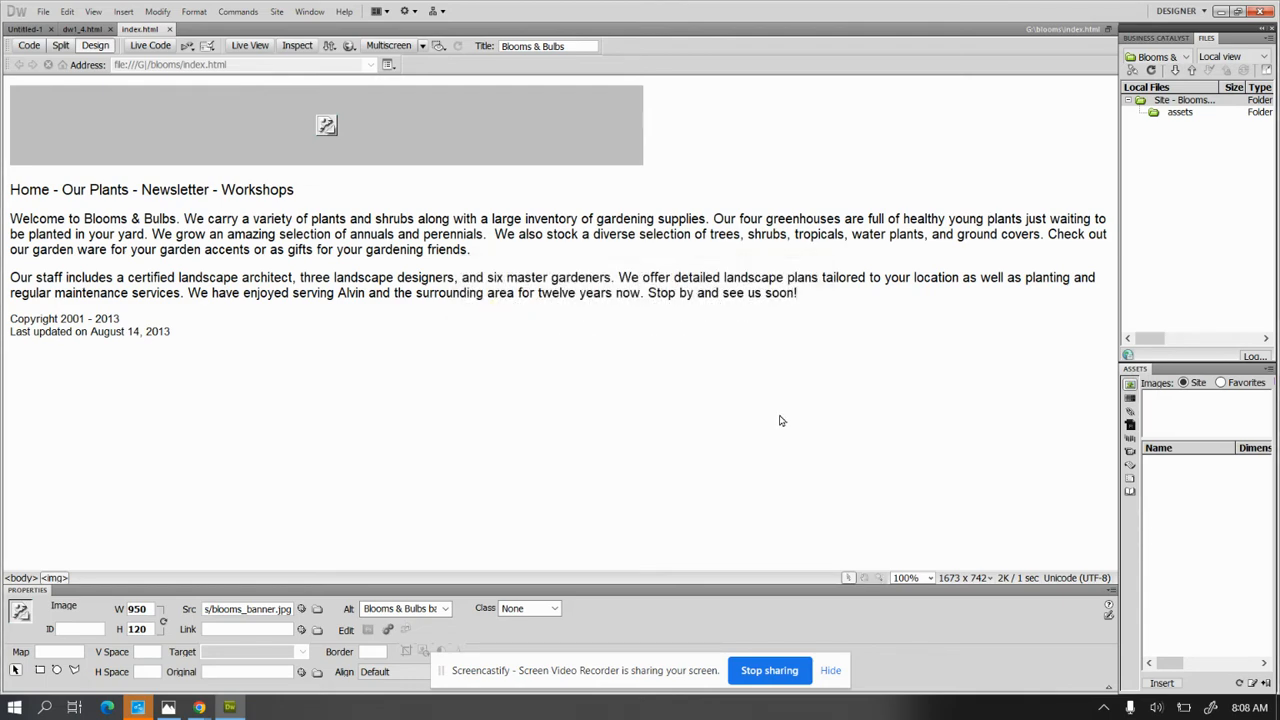
click(782, 418)
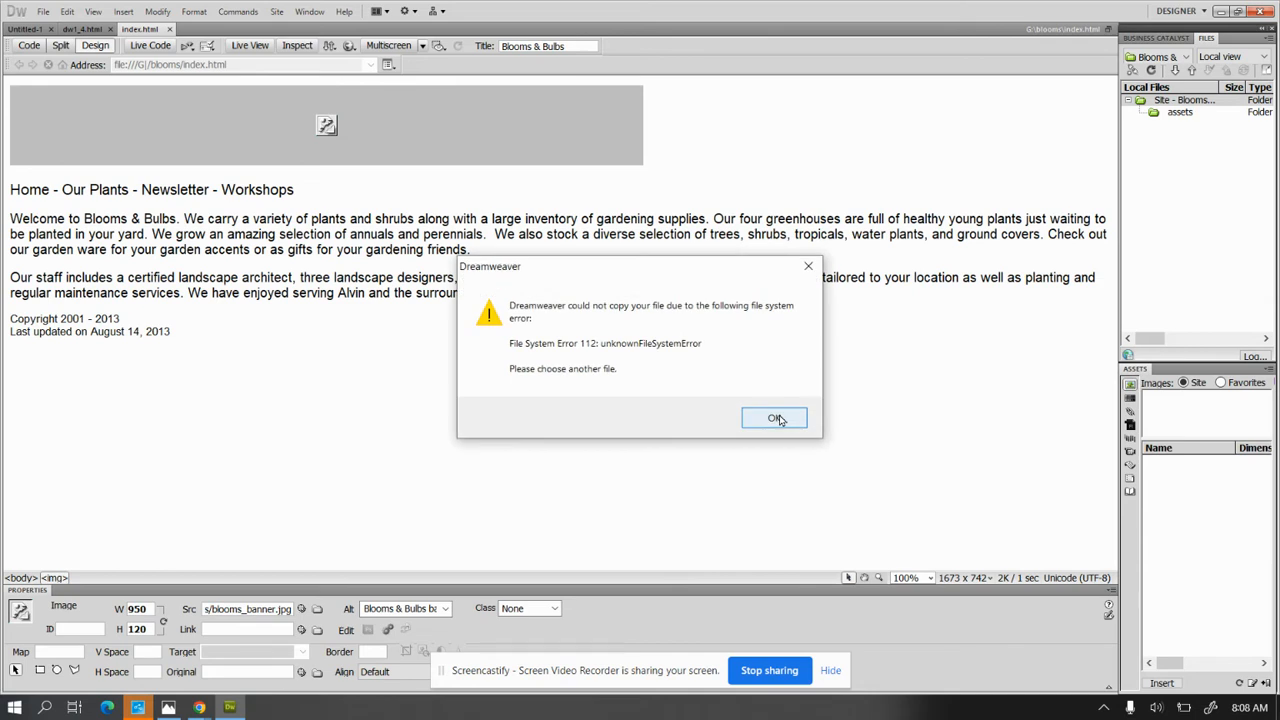
click(777, 418)
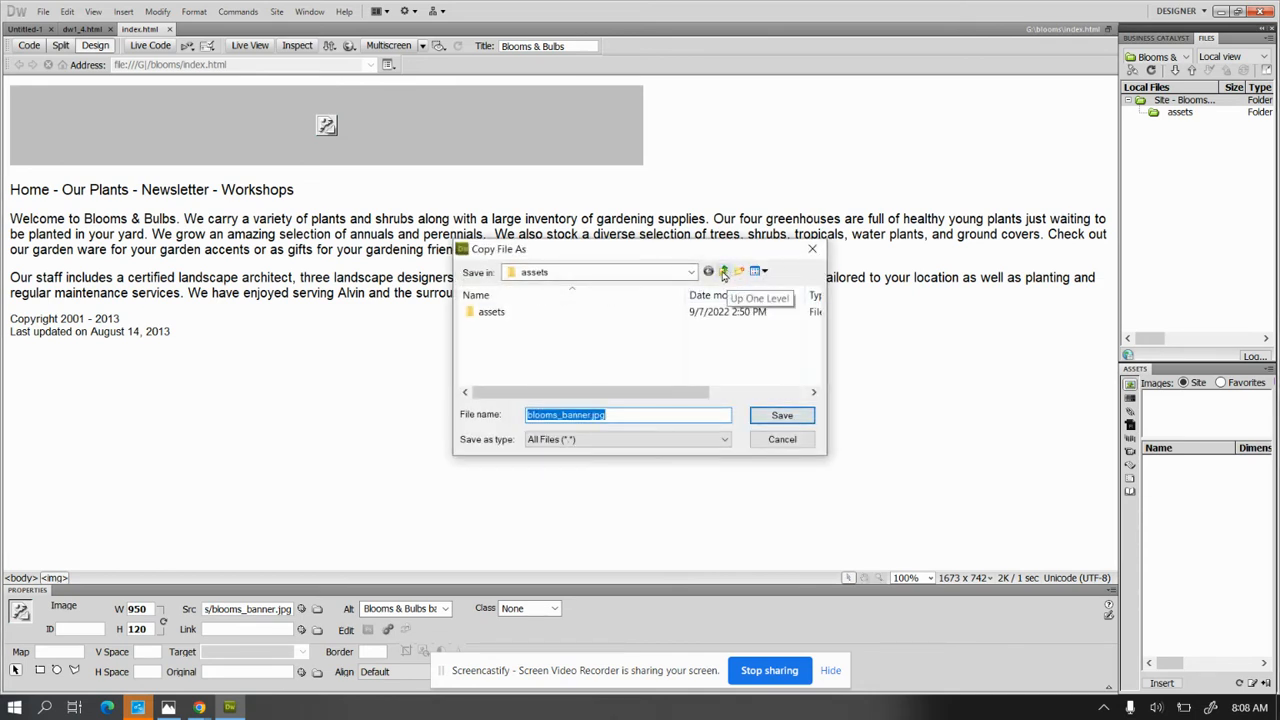
click(788, 419)
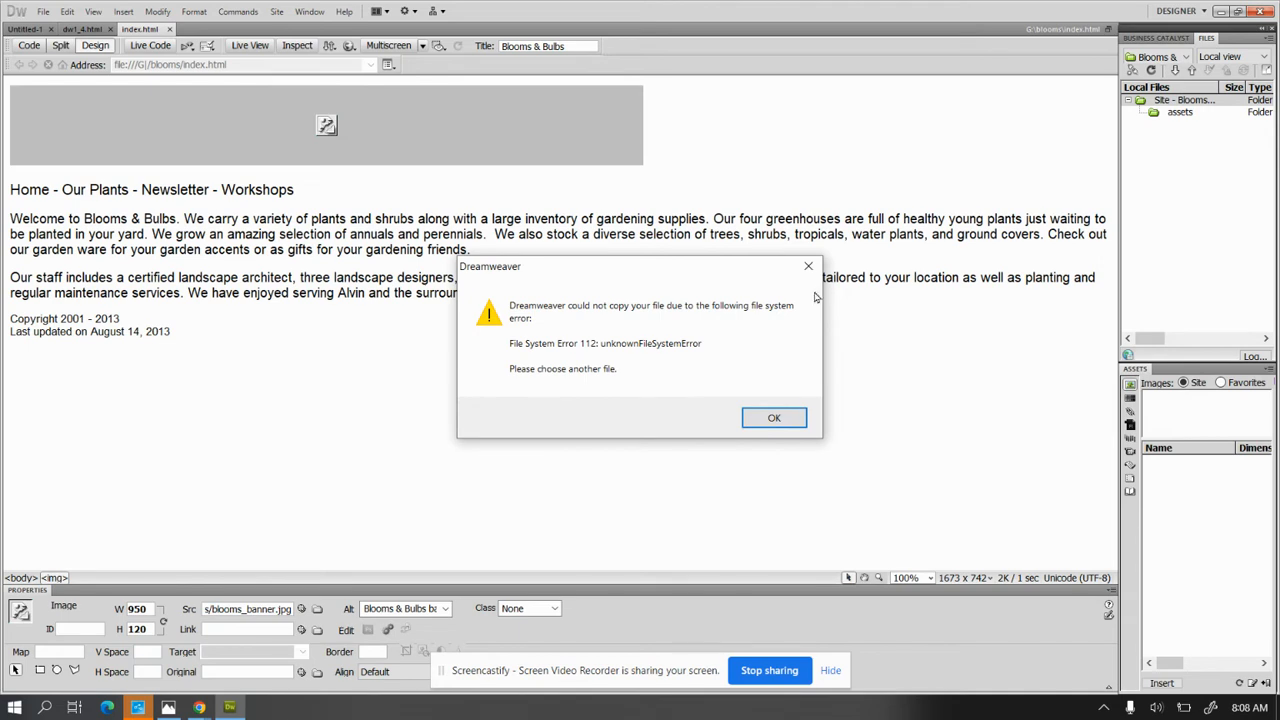
click(808, 269)
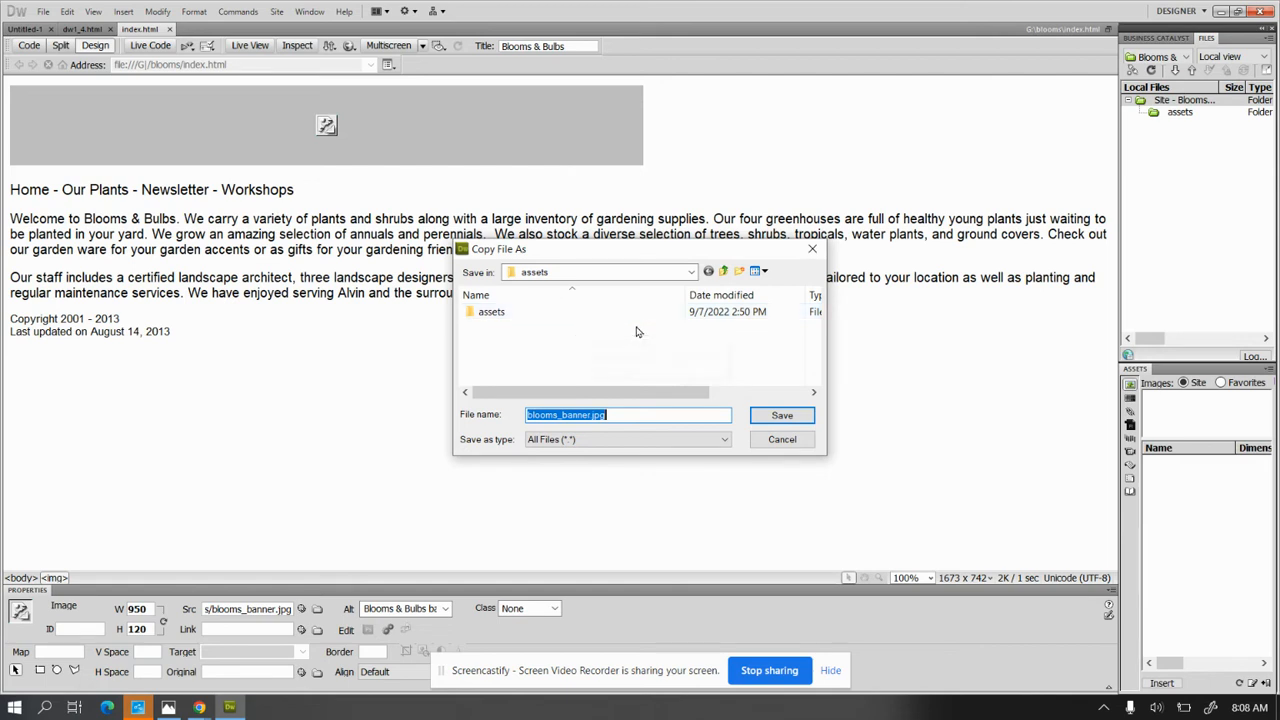
click(772, 422)
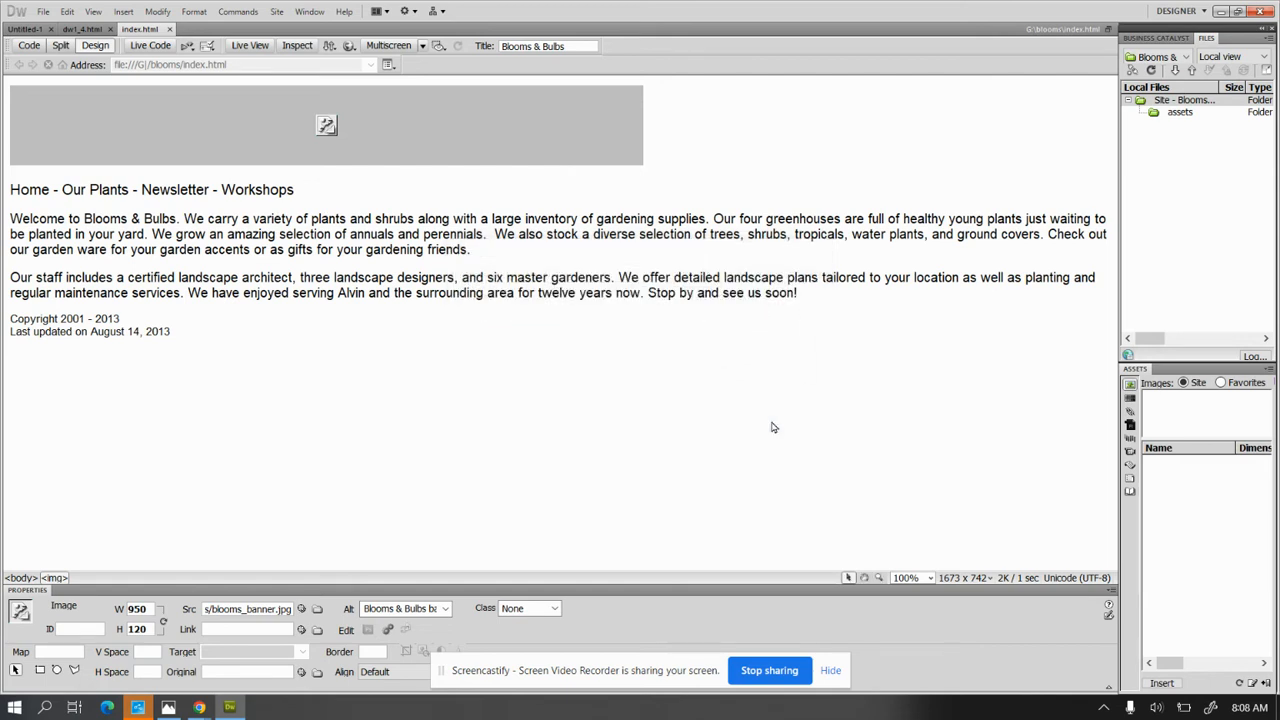
click(773, 419)
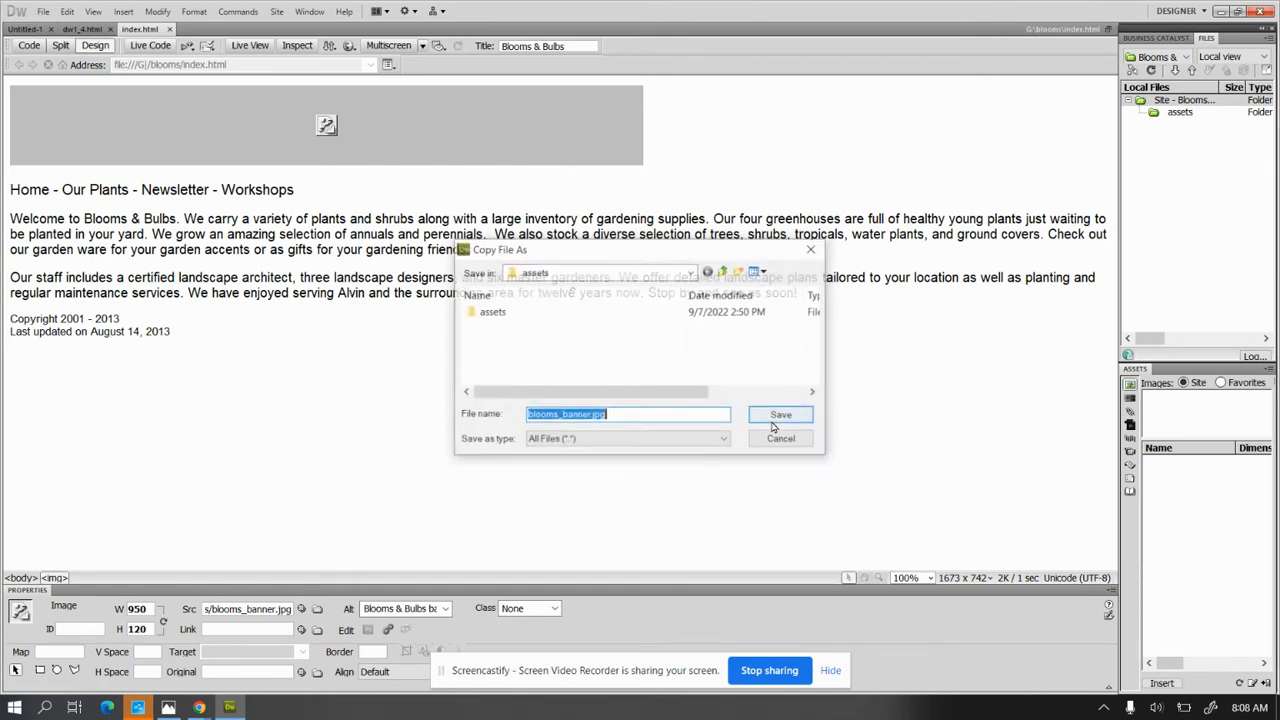
click(772, 444)
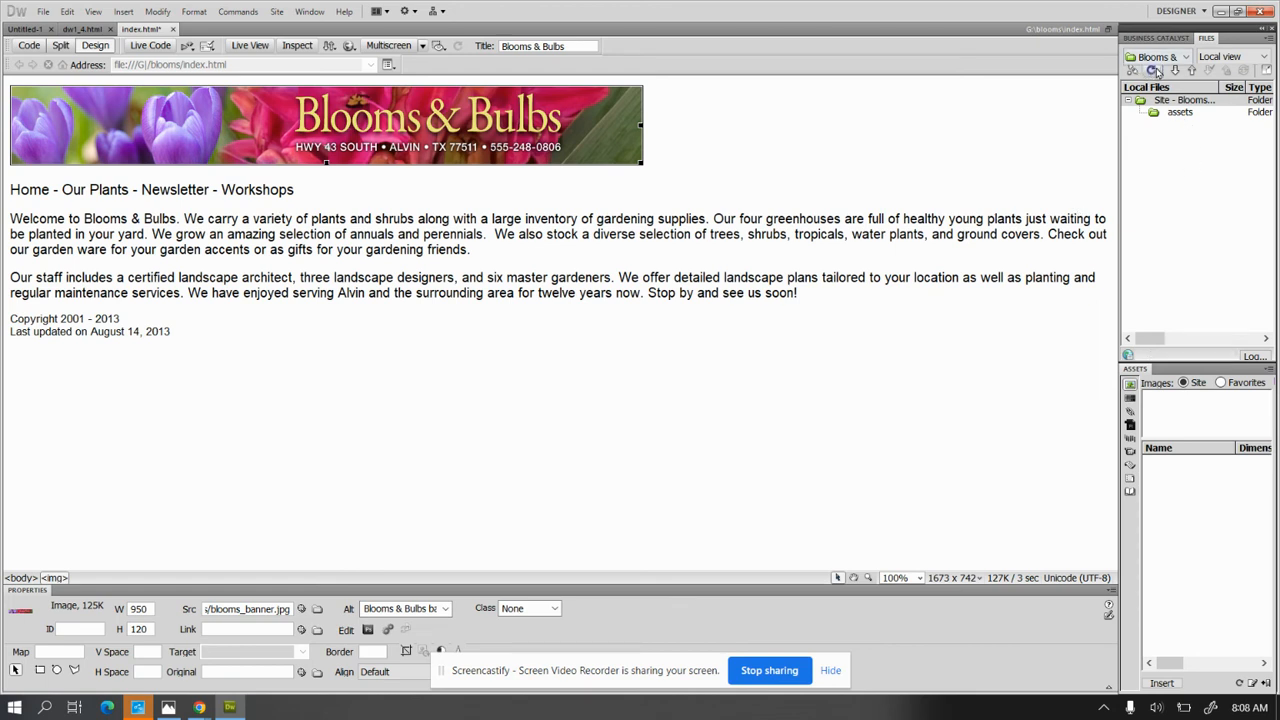
click(761, 169)
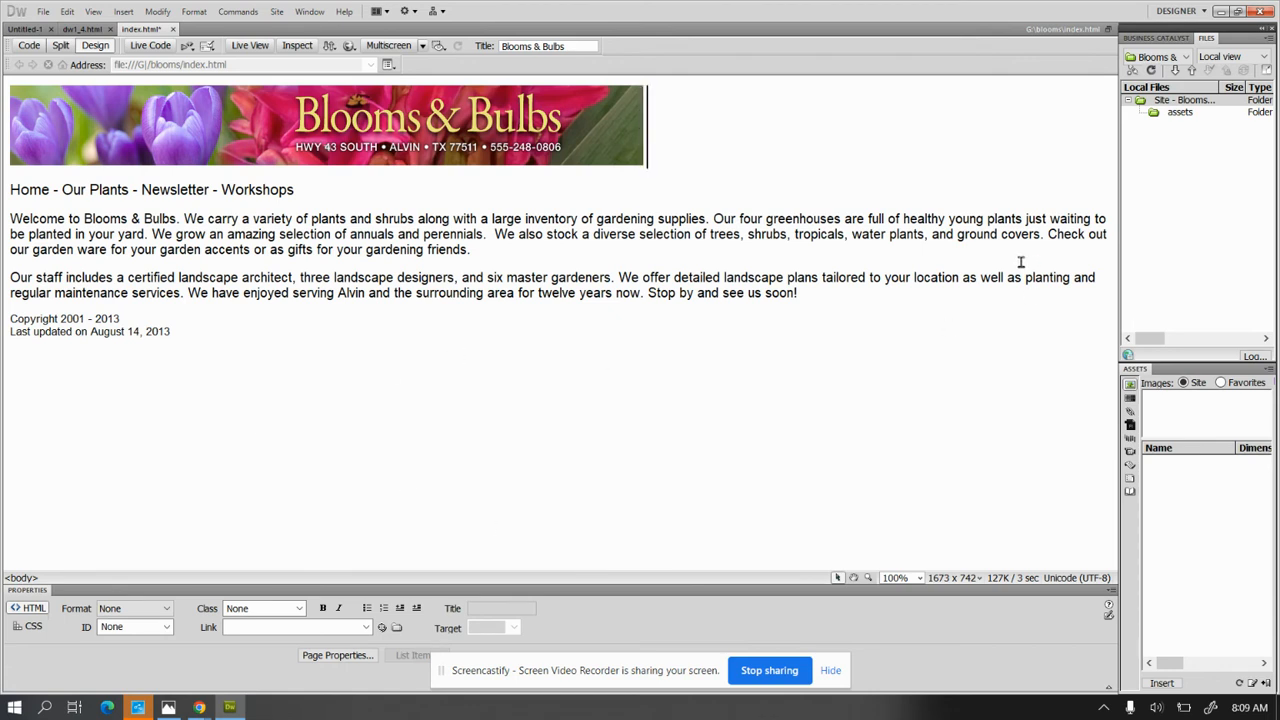
Step: Create a new file named plants.html in the root folder of the Blooms & Bulbs site
click(1180, 101)
right_click(1141, 103)
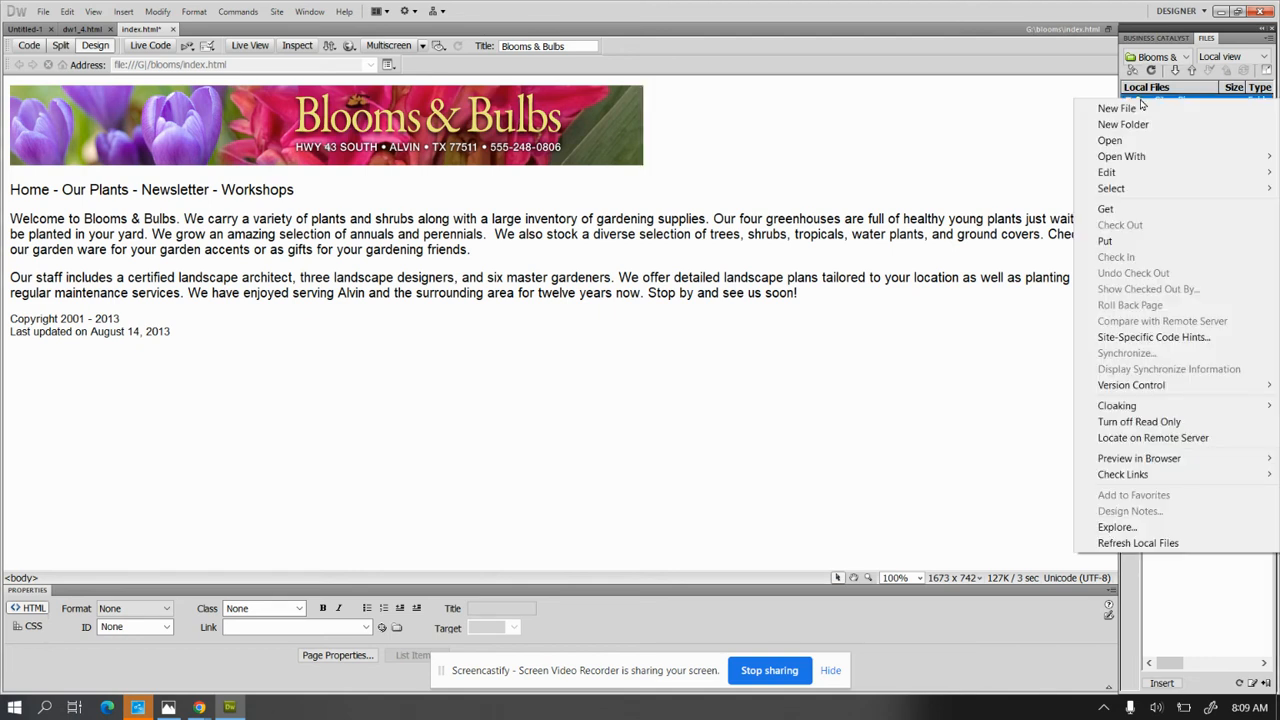
click(1138, 109)
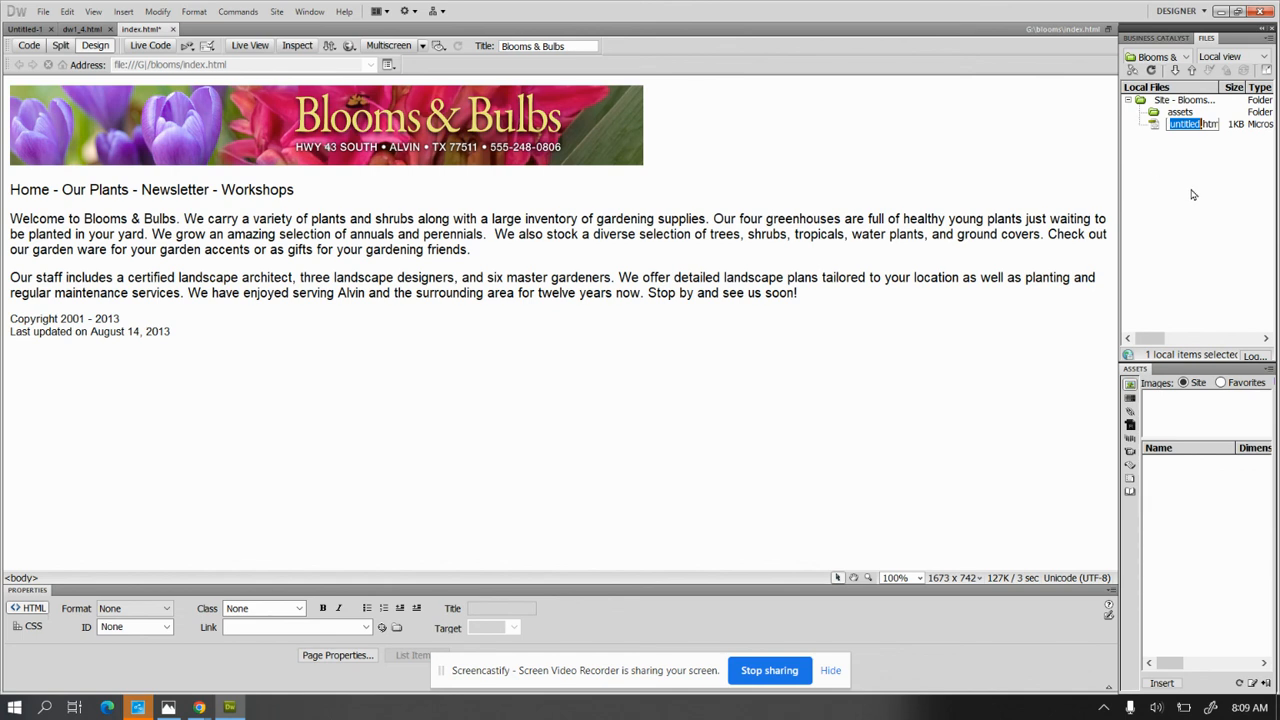
text(plants)
key(Return)
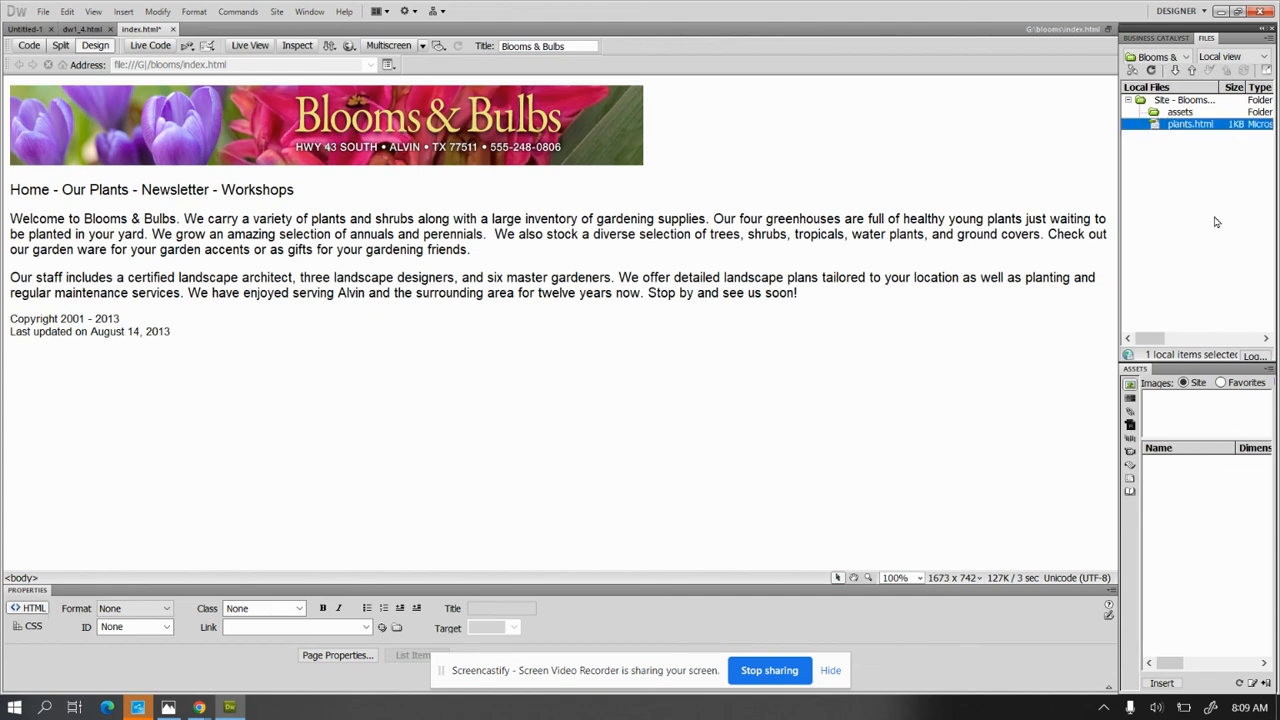
Step: Start adding another file to the root folder of the Blooms & Bulbs site
right_click(1139, 102)
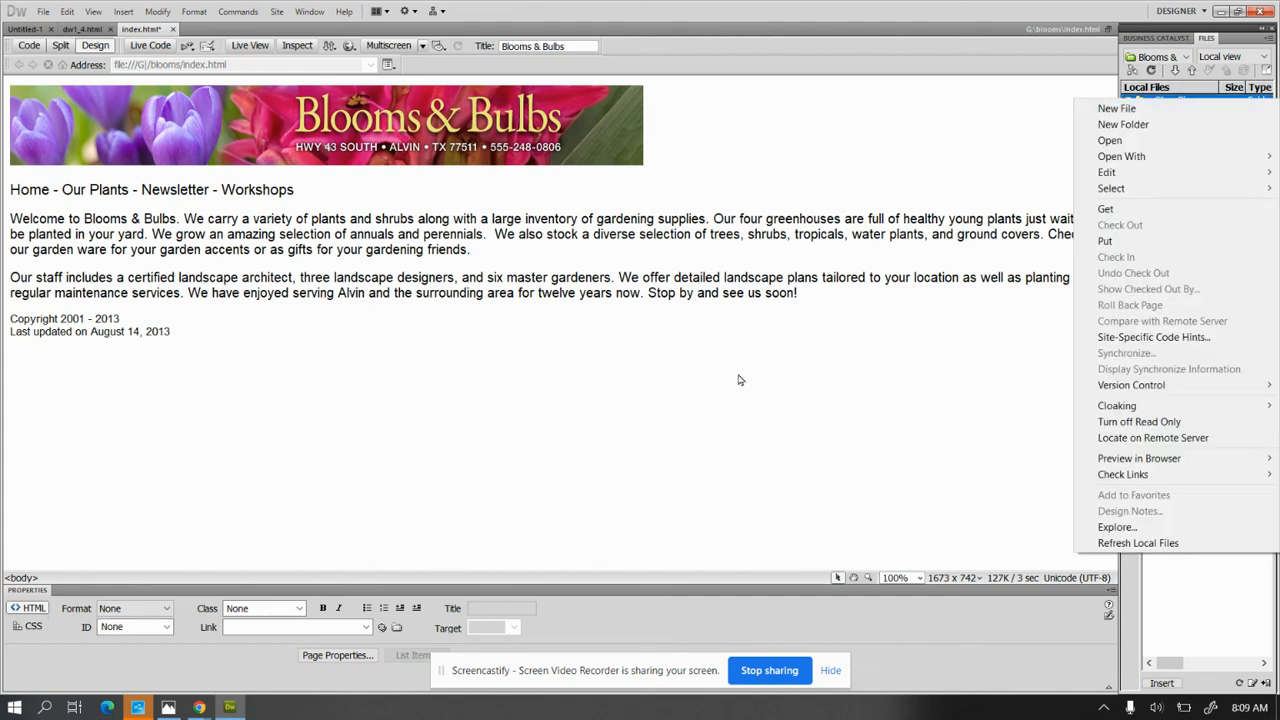